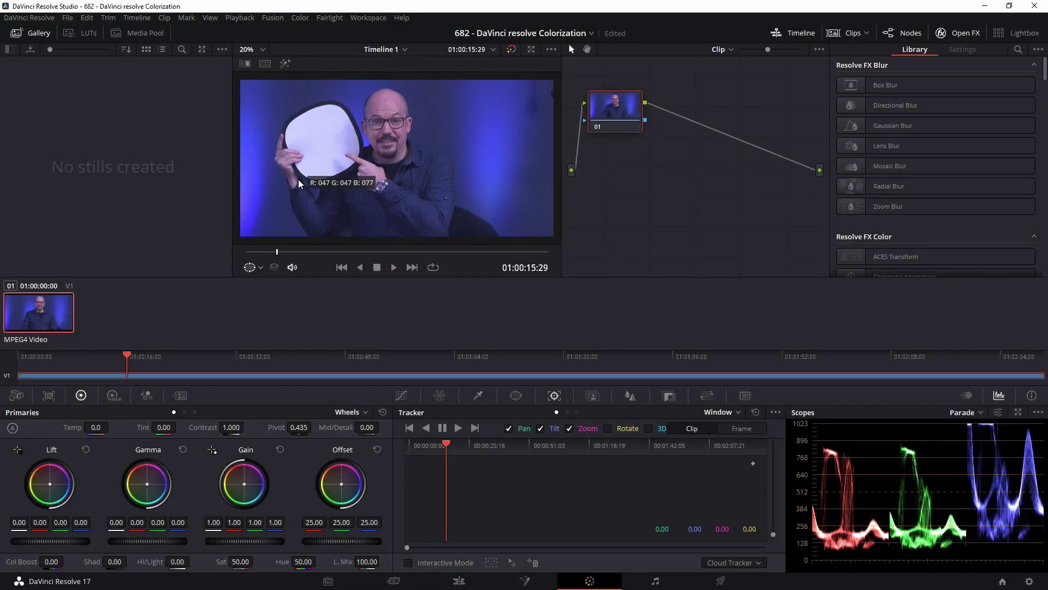
# - Try white-balancing the shot from the white reflector and scrub through it to review
pyautogui.click(314, 147)
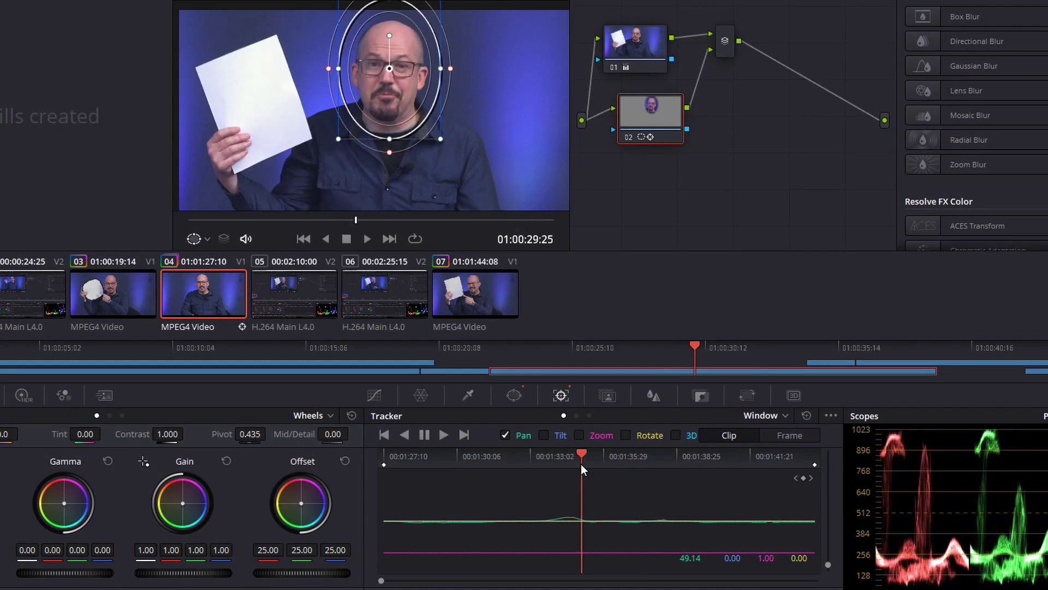
pyautogui.moveTo(581, 464)
pyautogui.mouseDown()
pyautogui.moveTo(602, 463)
pyautogui.moveTo(497, 459)
pyautogui.moveTo(543, 461)
pyautogui.mouseUp()
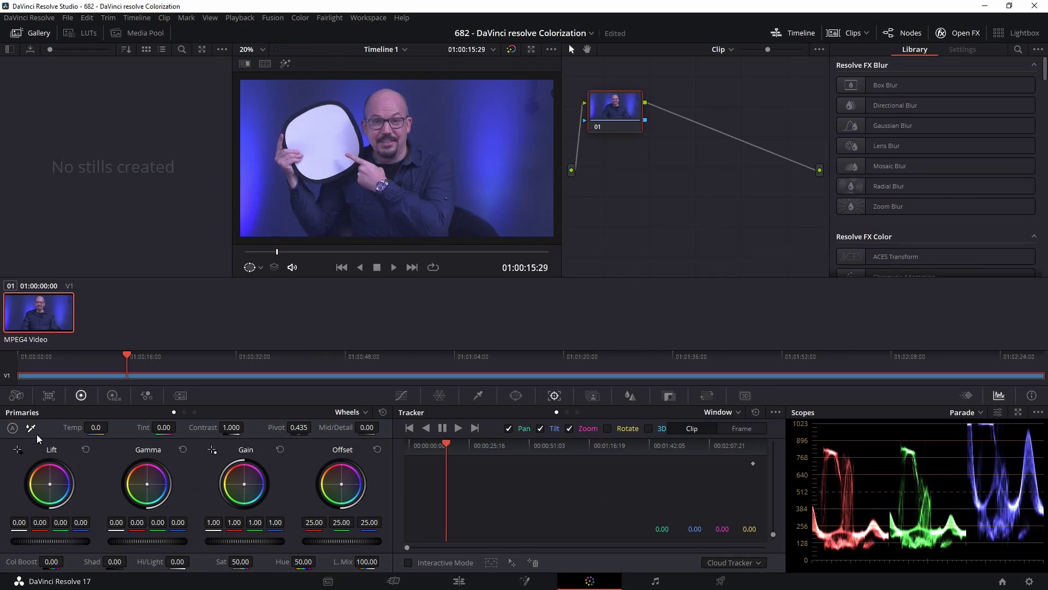
pyautogui.click(314, 147)
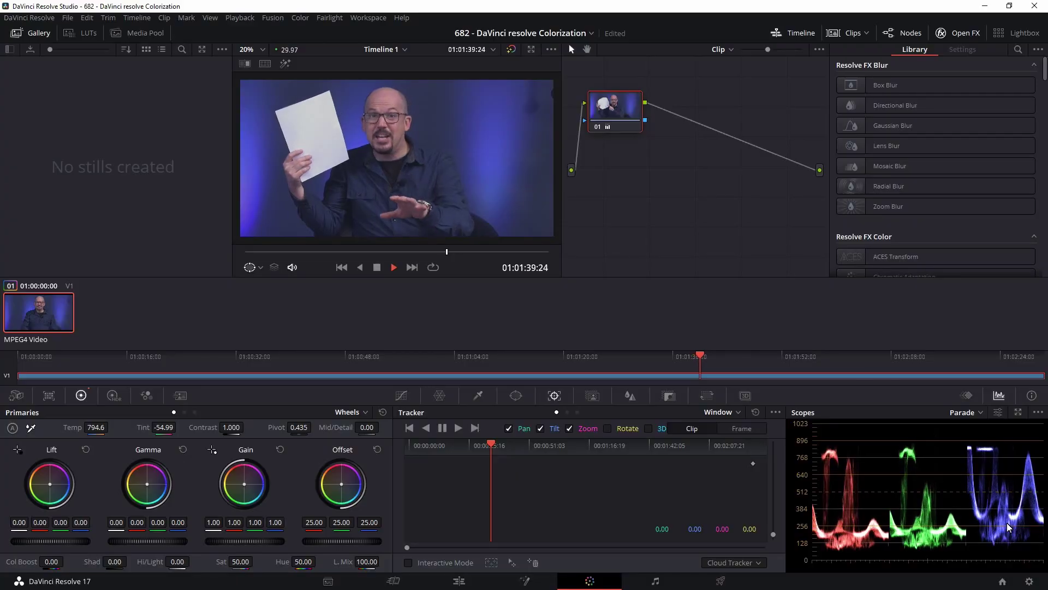
# - Undo that, stop on the white-paper frame, and white-balance to Temp 847.9, Tint -59.88
pyautogui.hotkey('shift', 'Home')
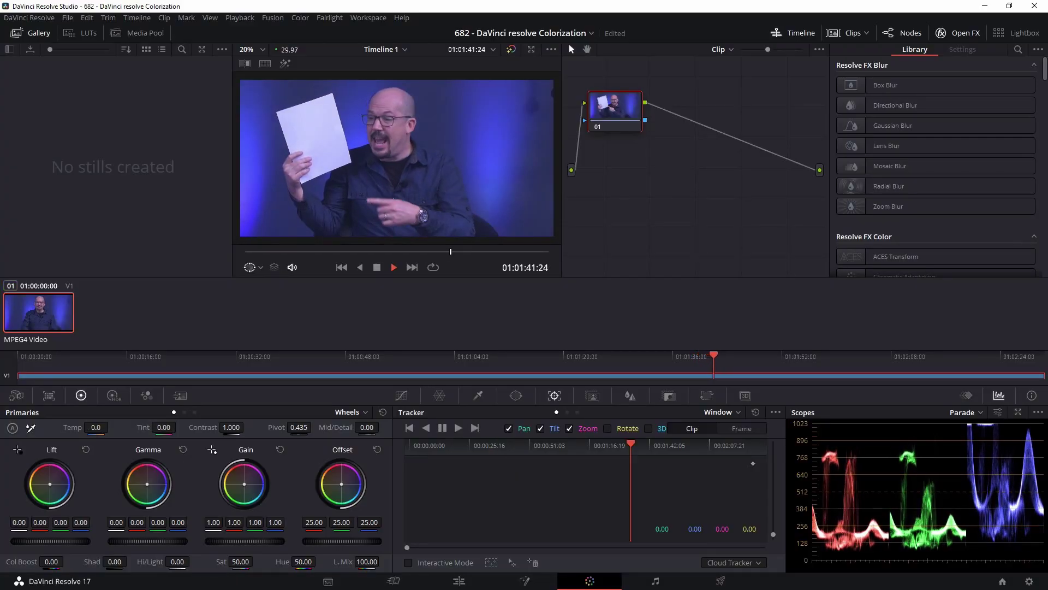
pyautogui.press('space')
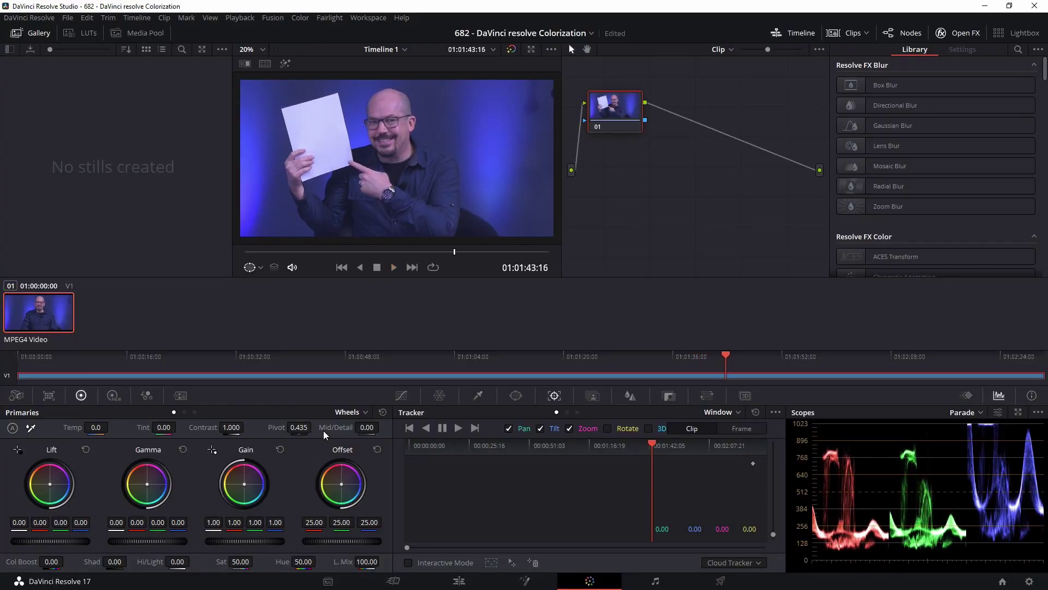
pyautogui.click(312, 134)
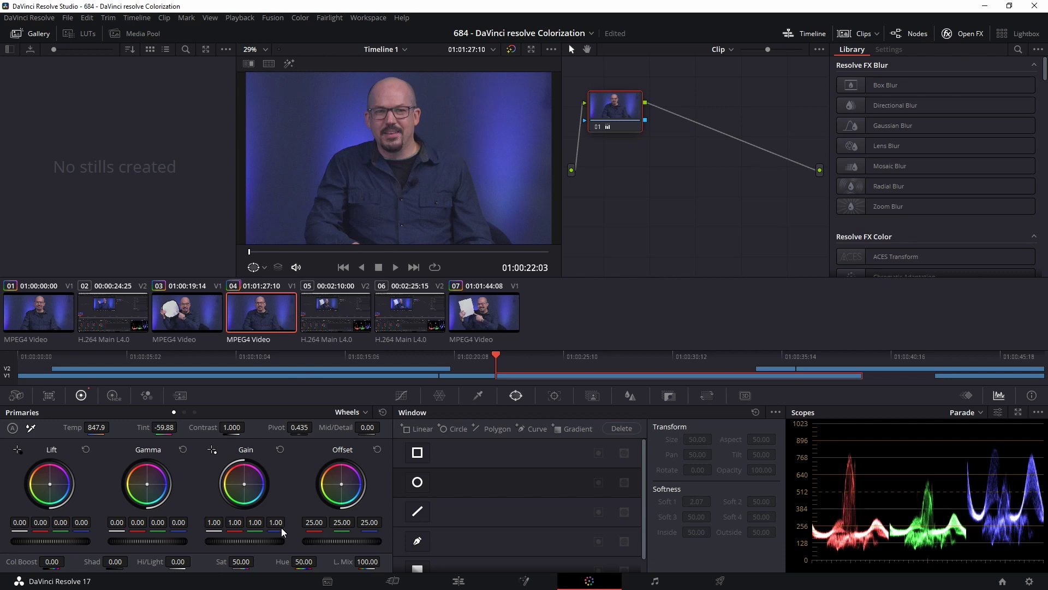
# - Brighten the presenter's highlights by bringing the Gain master to 1.22 on all channels
pyautogui.moveTo(255, 543); pyautogui.dragTo(273, 547)
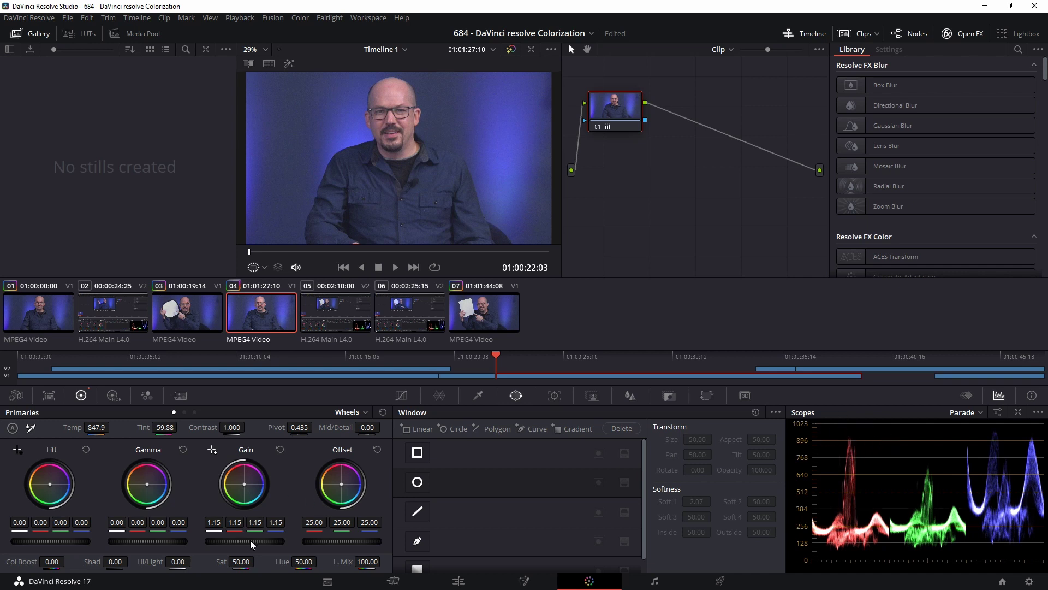
pyautogui.moveTo(250, 540)
pyautogui.mouseDown()
pyautogui.moveTo(701, 582)
pyautogui.moveTo(538, 301)
pyautogui.moveTo(337, 306)
pyautogui.moveTo(559, 300)
pyautogui.mouseUp()
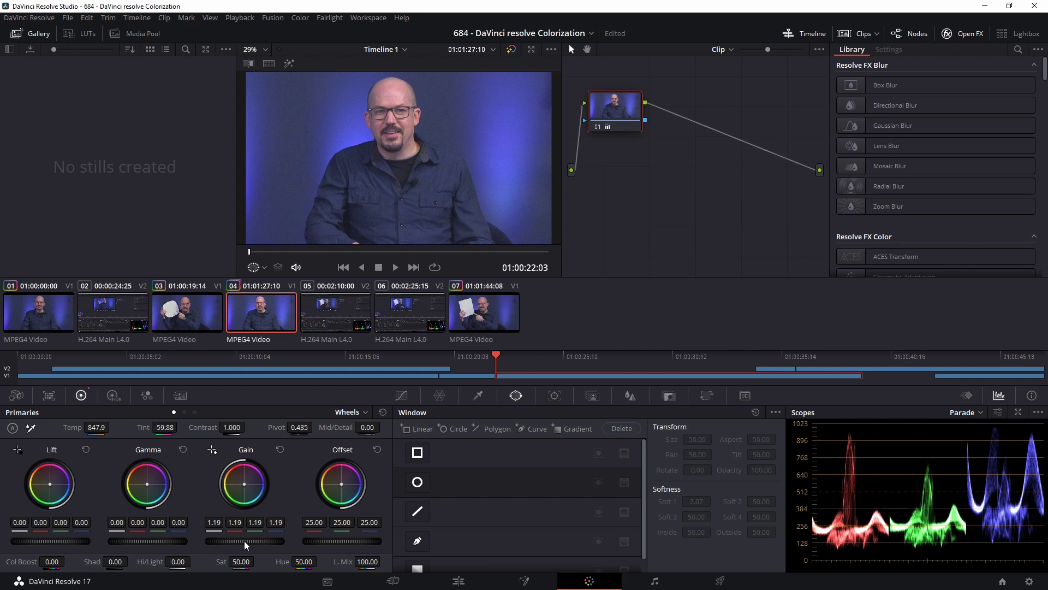
pyautogui.moveTo(258, 540); pyautogui.dragTo(44, 535)
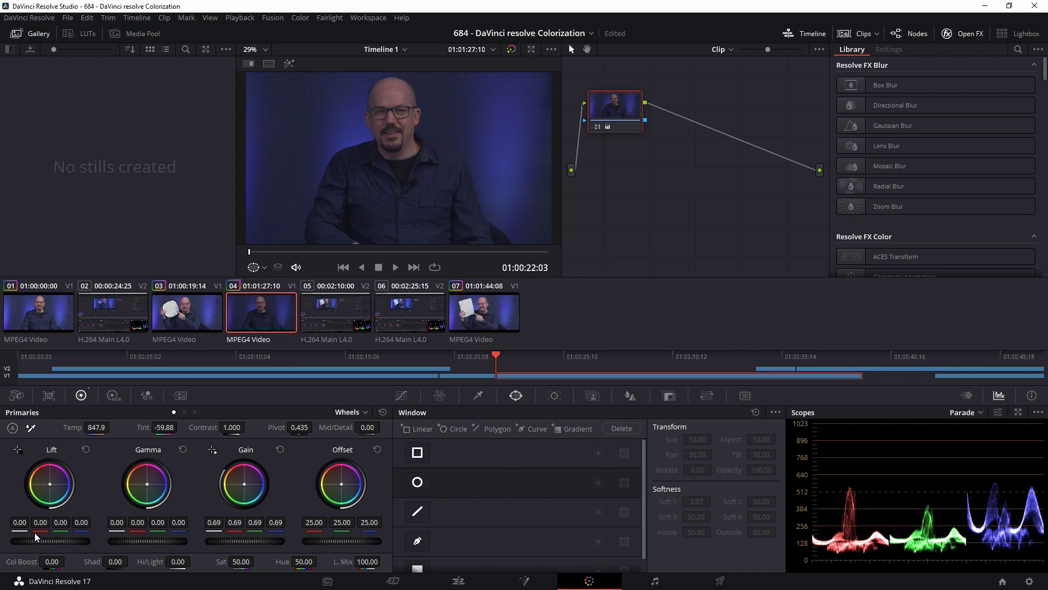
pyautogui.moveTo(34, 533); pyautogui.dragTo(323, 579)
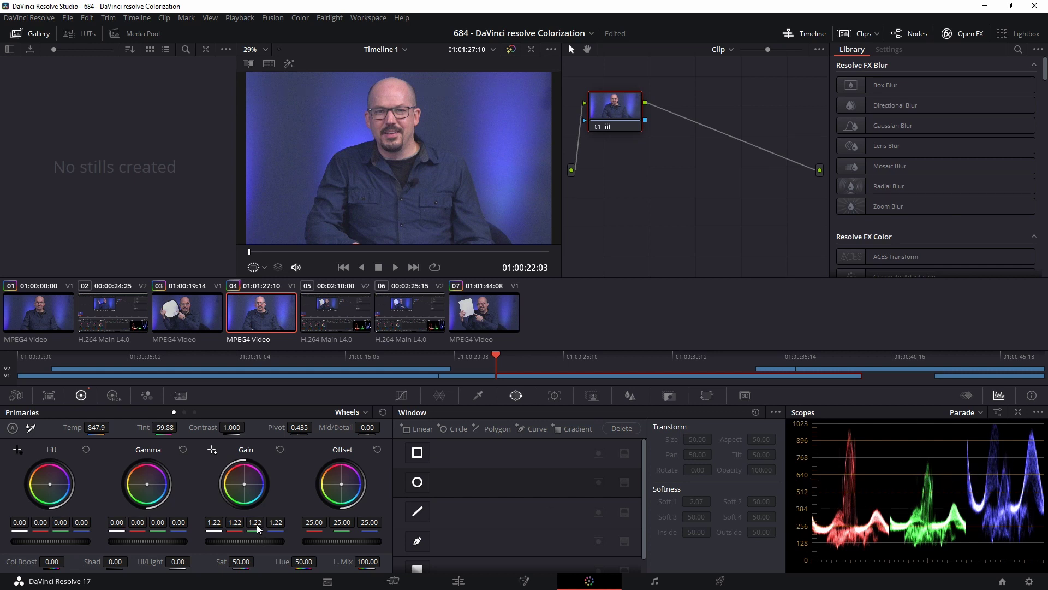
# - Fine-tune the green Gain value in the presenter's highlights
pyautogui.moveTo(256, 525)
pyautogui.mouseDown()
pyautogui.moveTo(343, 532)
pyautogui.moveTo(317, 534)
pyautogui.mouseUp()
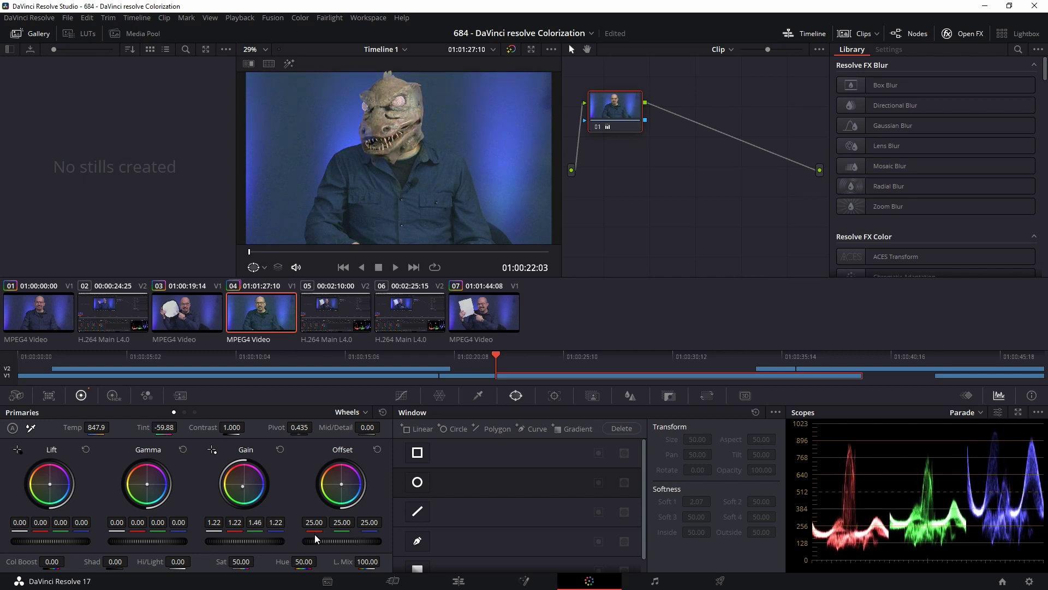
pyautogui.moveTo(317, 534)
pyautogui.mouseDown()
pyautogui.moveTo(199, 537)
pyautogui.moveTo(345, 570)
pyautogui.moveTo(302, 537)
pyautogui.mouseUp()
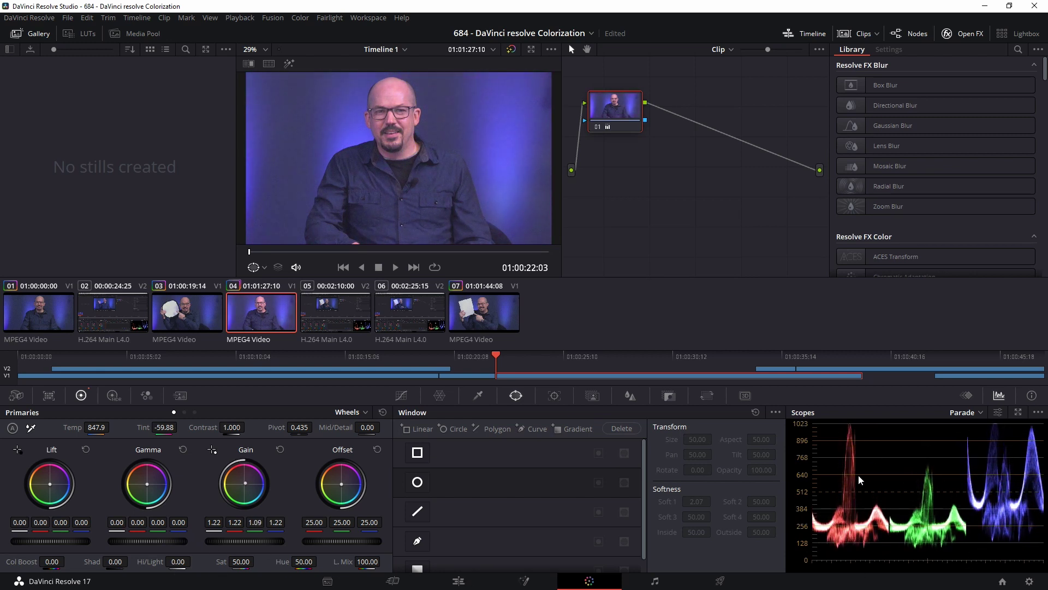
pyautogui.moveTo(264, 527)
pyautogui.mouseDown()
pyautogui.moveTo(251, 543)
pyautogui.moveTo(299, 550)
pyautogui.mouseUp()
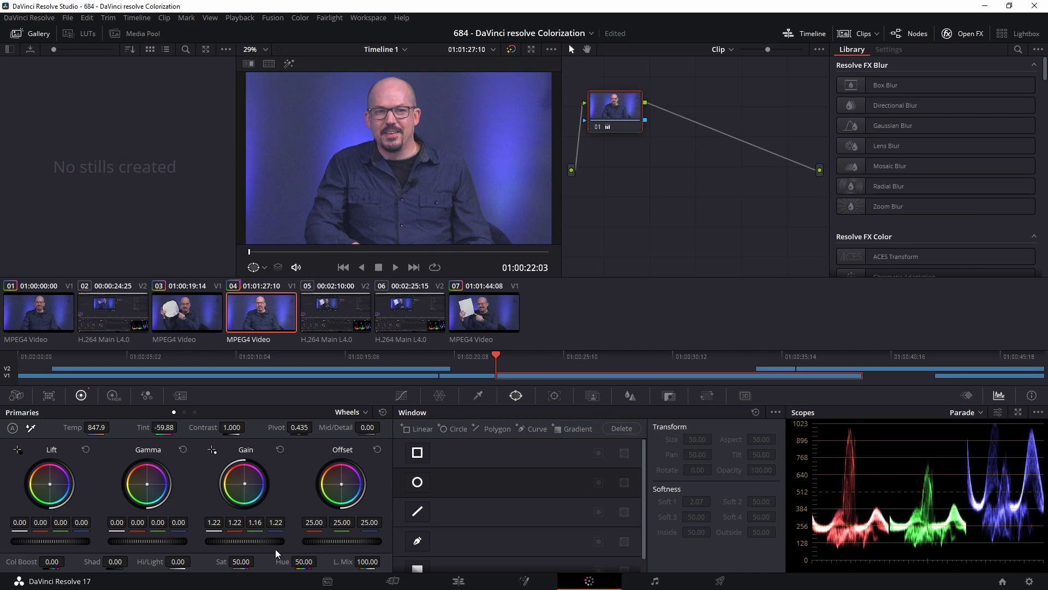
pyautogui.moveTo(296, 556); pyautogui.dragTo(313, 561)
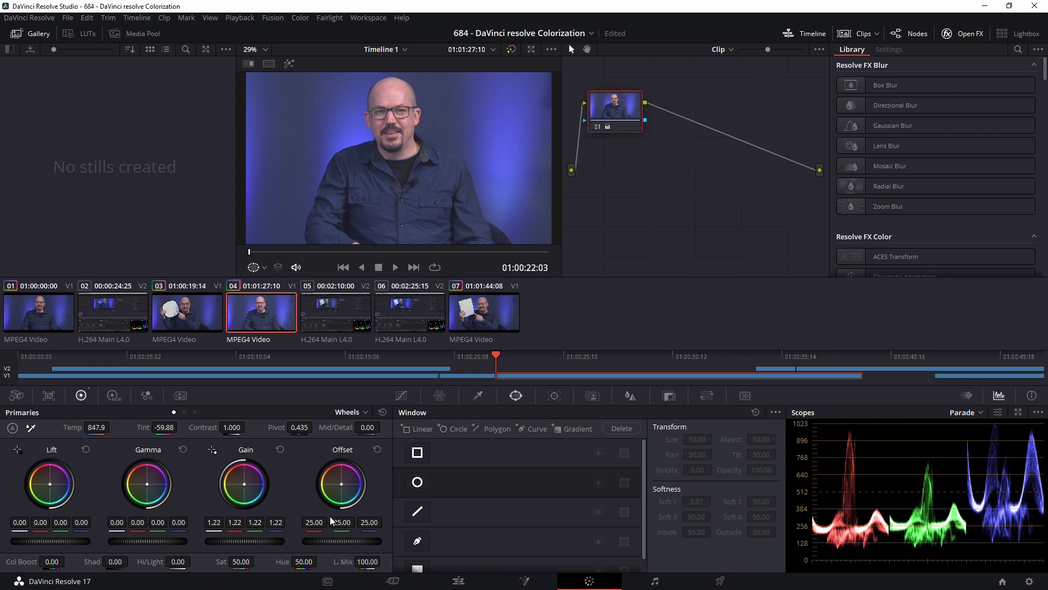
# - Set Offset to 21.35 and raise the Gain master to 1.23
pyautogui.moveTo(335, 542); pyautogui.dragTo(300, 543)
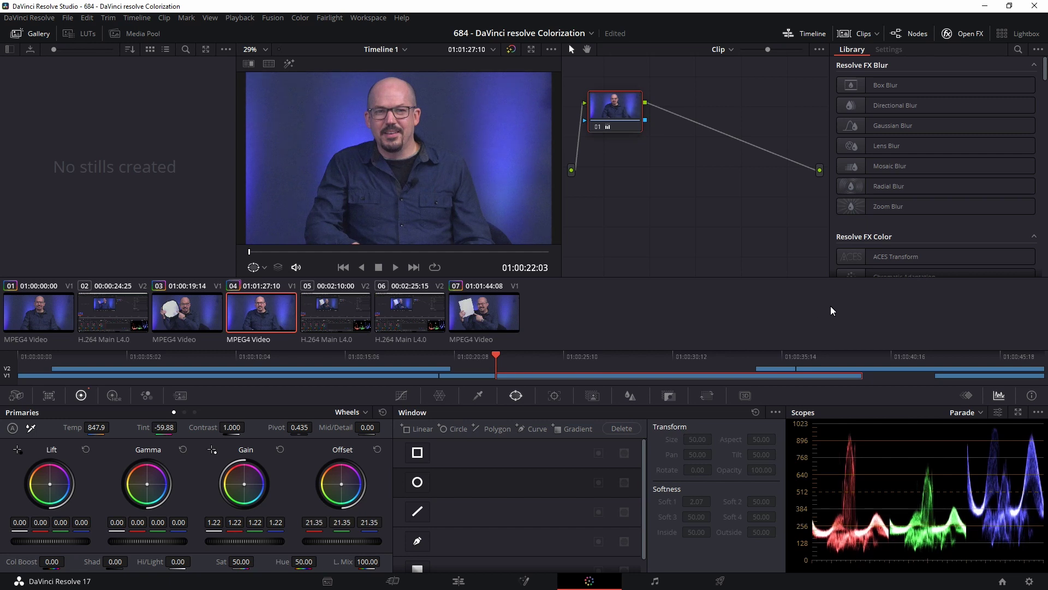
pyautogui.moveTo(235, 540); pyautogui.dragTo(252, 540)
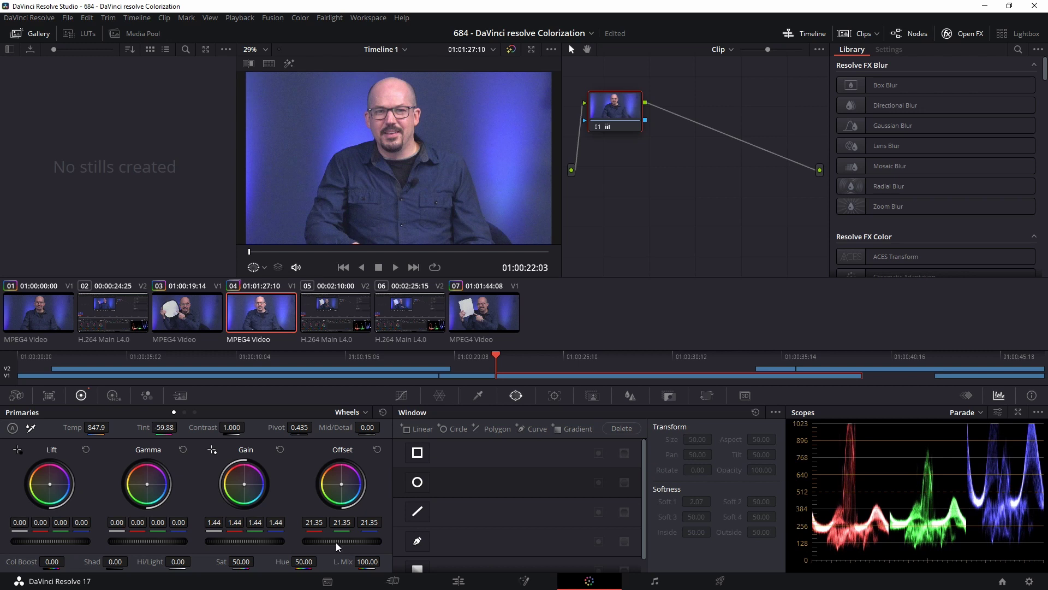
pyautogui.moveTo(271, 541); pyautogui.dragTo(257, 540)
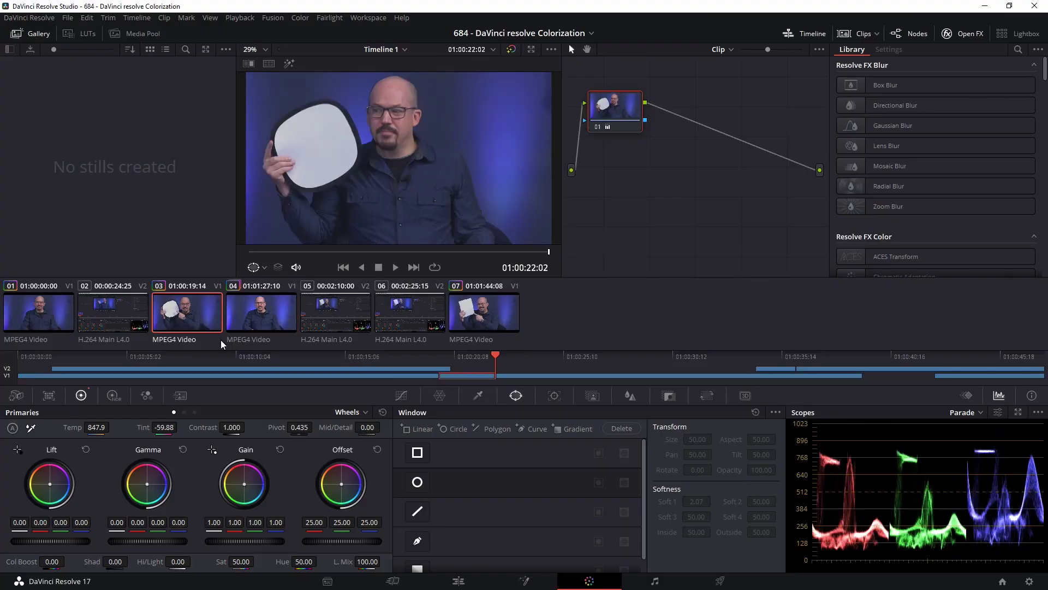
pyautogui.click(251, 312)
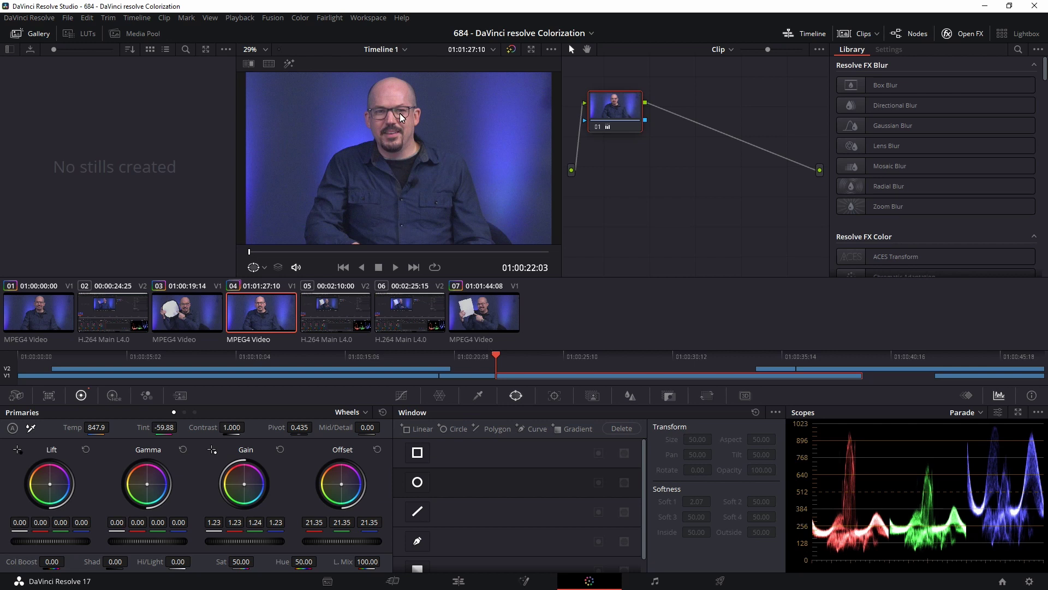
pyautogui.scroll(4, 400, 113)
pyautogui.scroll(2, 405, 114)
pyautogui.rightClick(410, 202)
pyautogui.click(408, 132)
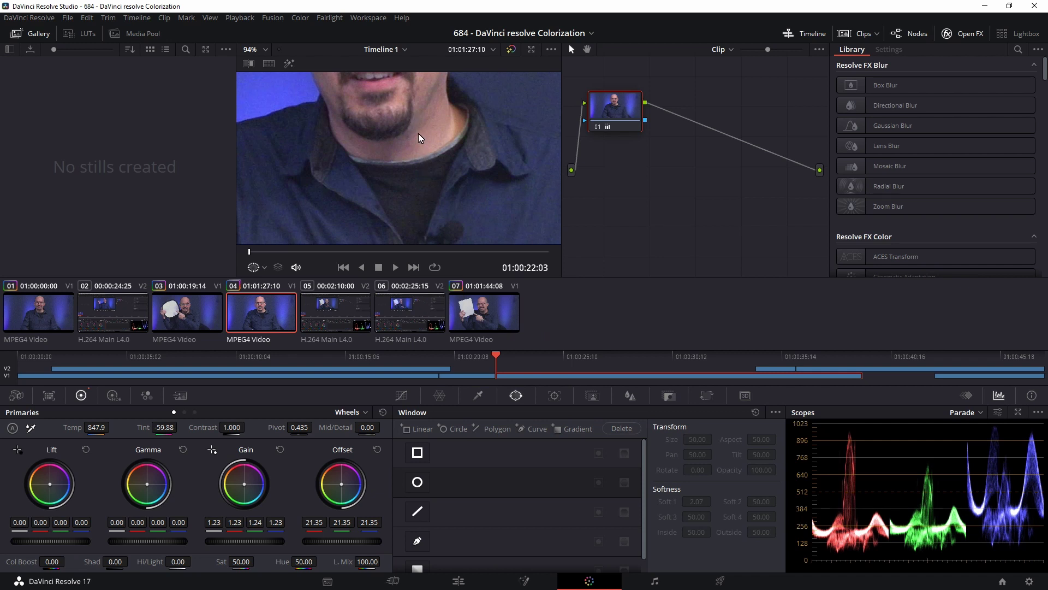
pyautogui.moveTo(419, 134); pyautogui.dragTo(447, 252)
pyautogui.scroll(-1, 434, 189)
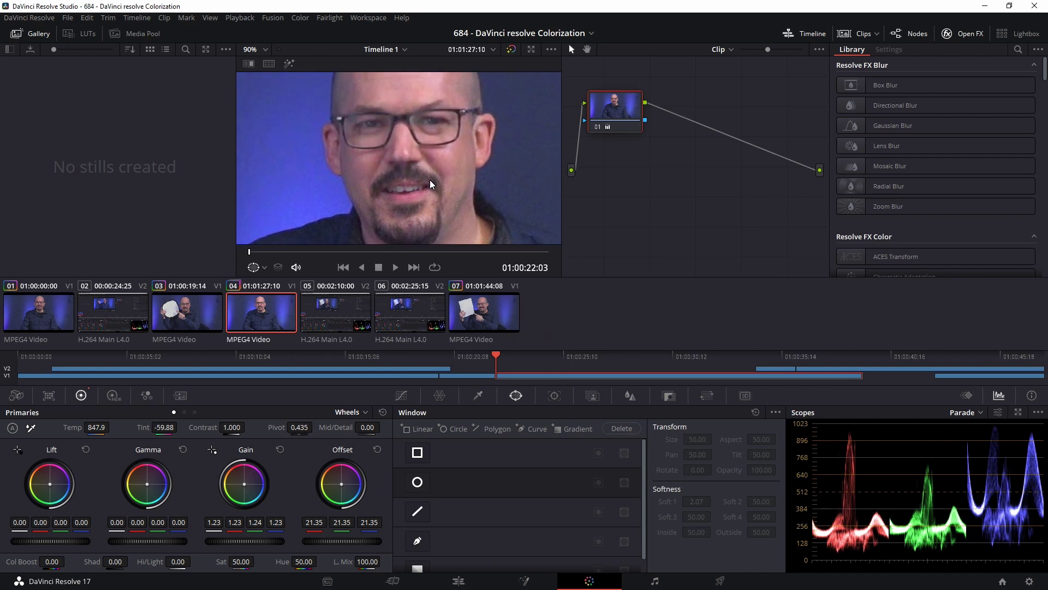
pyautogui.scroll(-2, 430, 184)
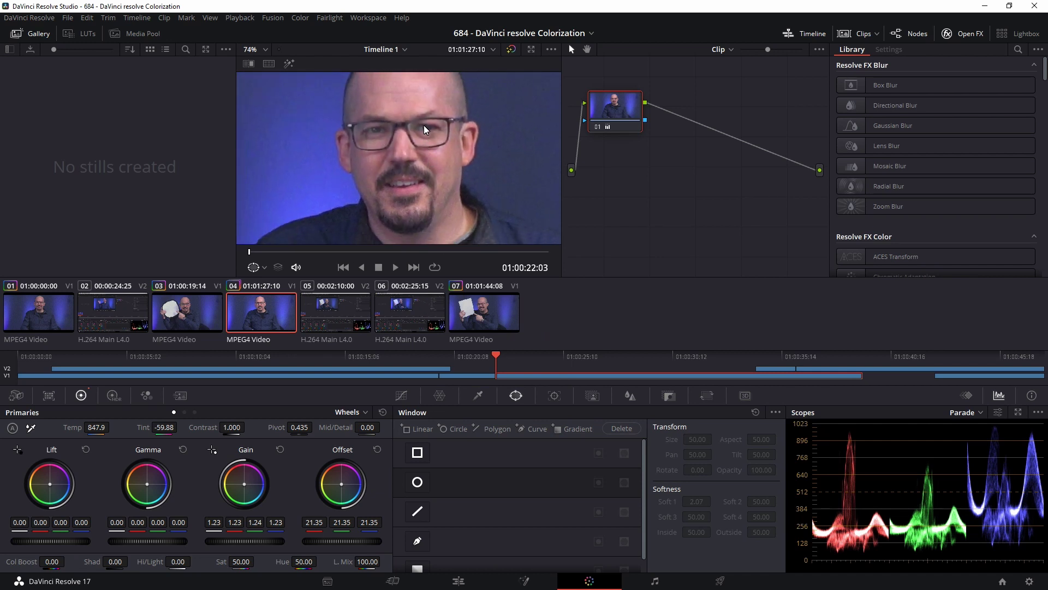
pyautogui.scroll(-1, 419, 145)
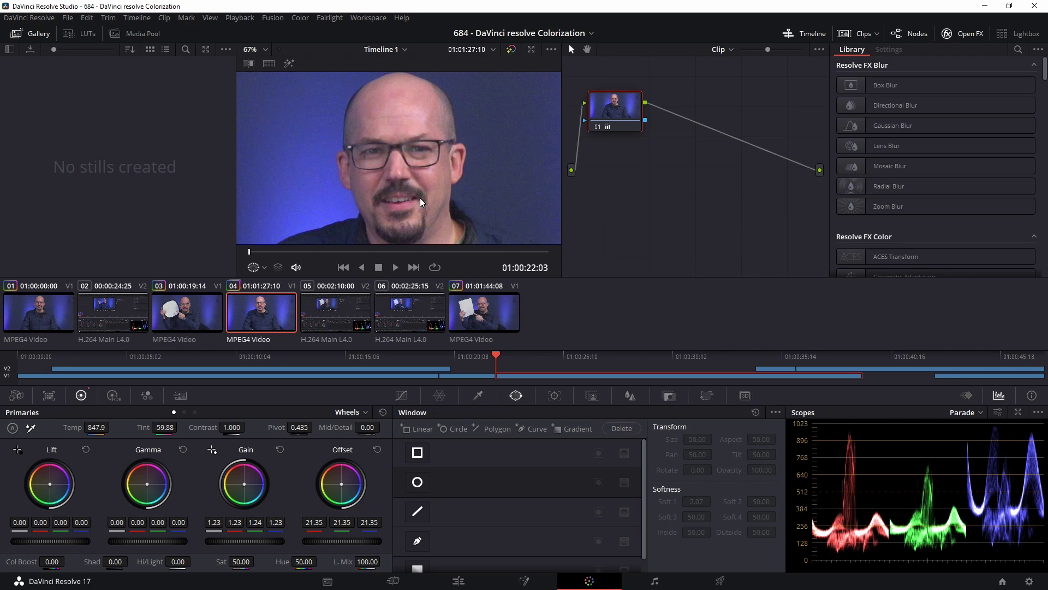
pyautogui.scroll(2, 362, 226)
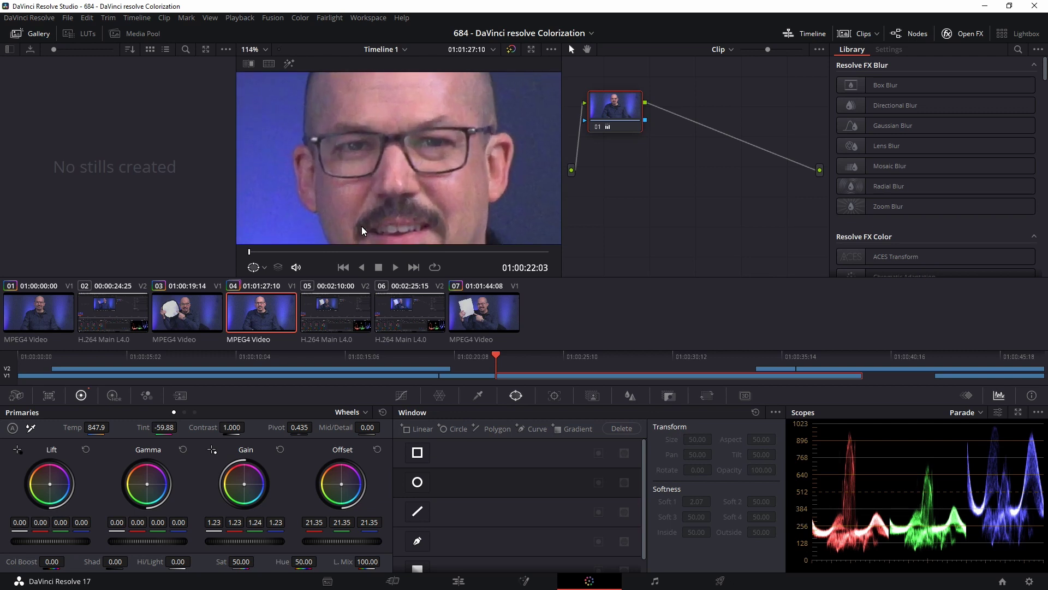
pyautogui.scroll(2, 362, 227)
pyautogui.scroll(2, 362, 227)
pyautogui.scroll(2, 363, 227)
pyautogui.scroll(-1, 361, 226)
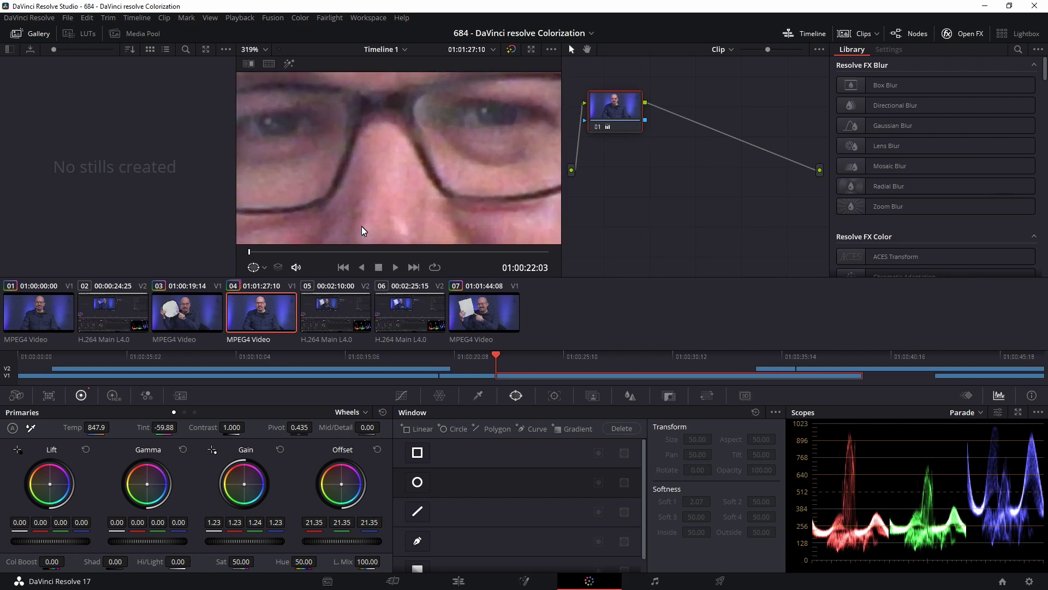
pyautogui.scroll(-1, 362, 226)
pyautogui.scroll(-2, 361, 226)
pyautogui.scroll(-2, 362, 227)
pyautogui.scroll(-1, 361, 226)
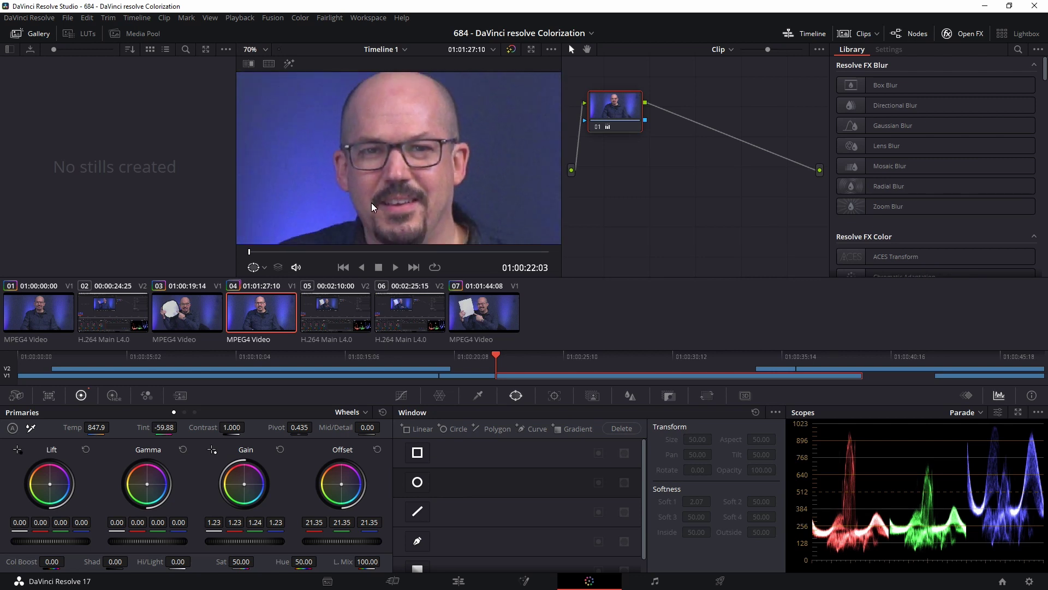
pyautogui.scroll(-1, 371, 202)
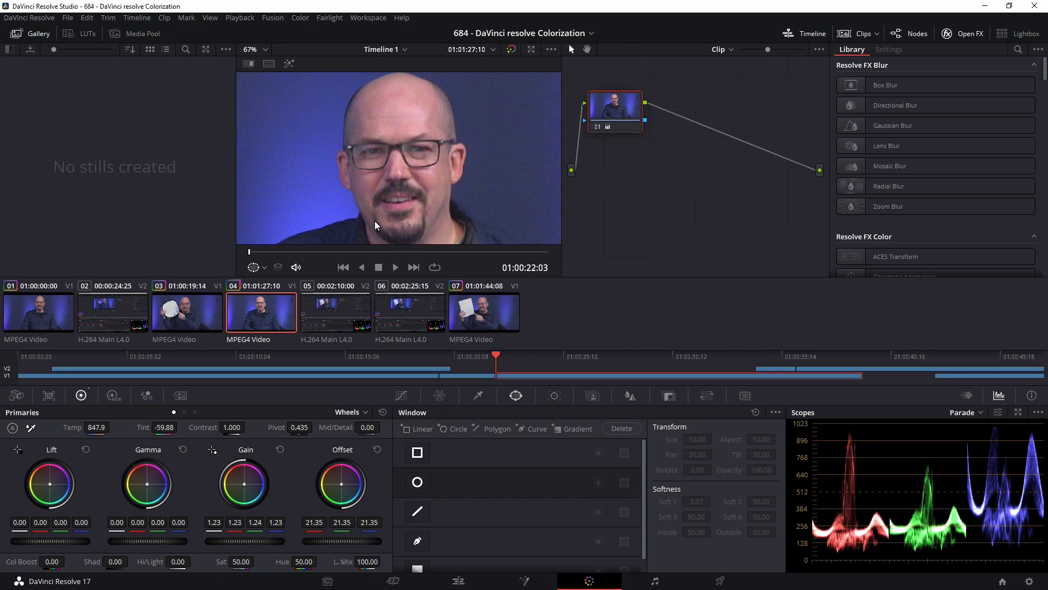
pyautogui.scroll(1, 421, 212)
pyautogui.scroll(2, 423, 220)
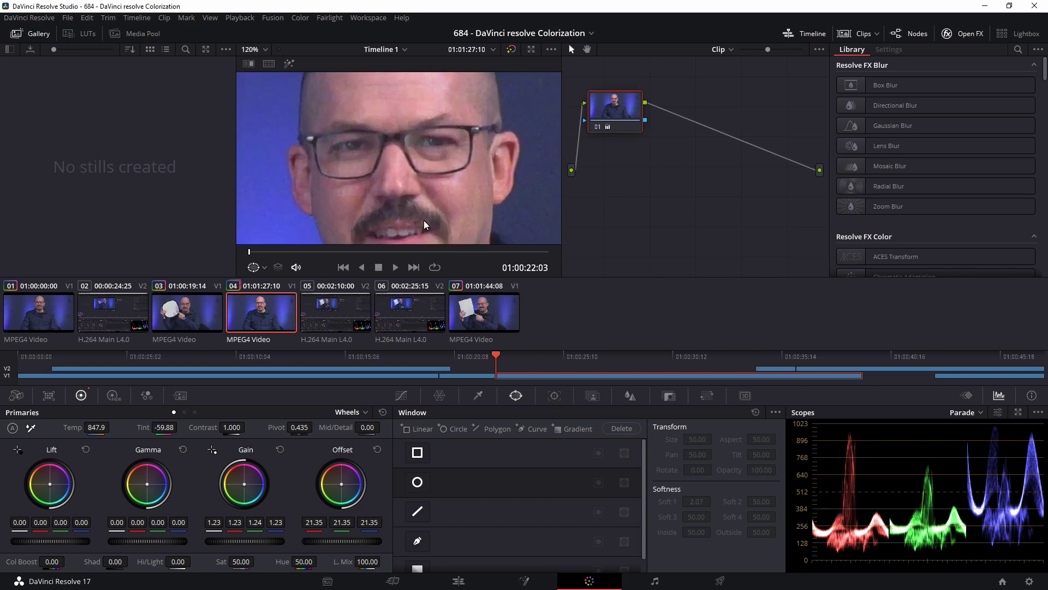
pyautogui.scroll(2, 395, 136)
pyautogui.scroll(1, 411, 178)
pyautogui.scroll(2, 412, 177)
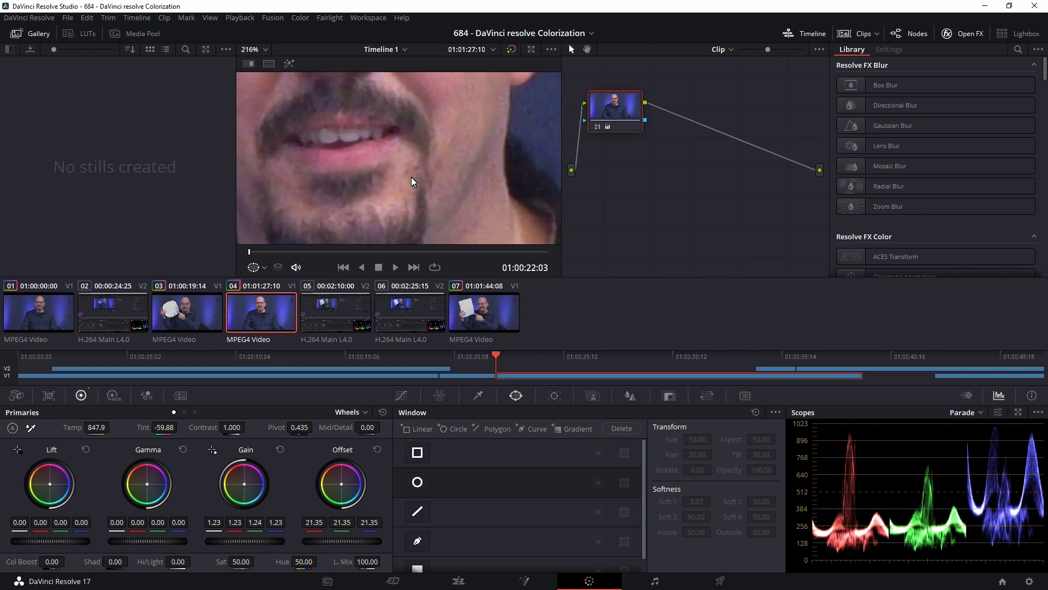
pyautogui.scroll(2, 411, 178)
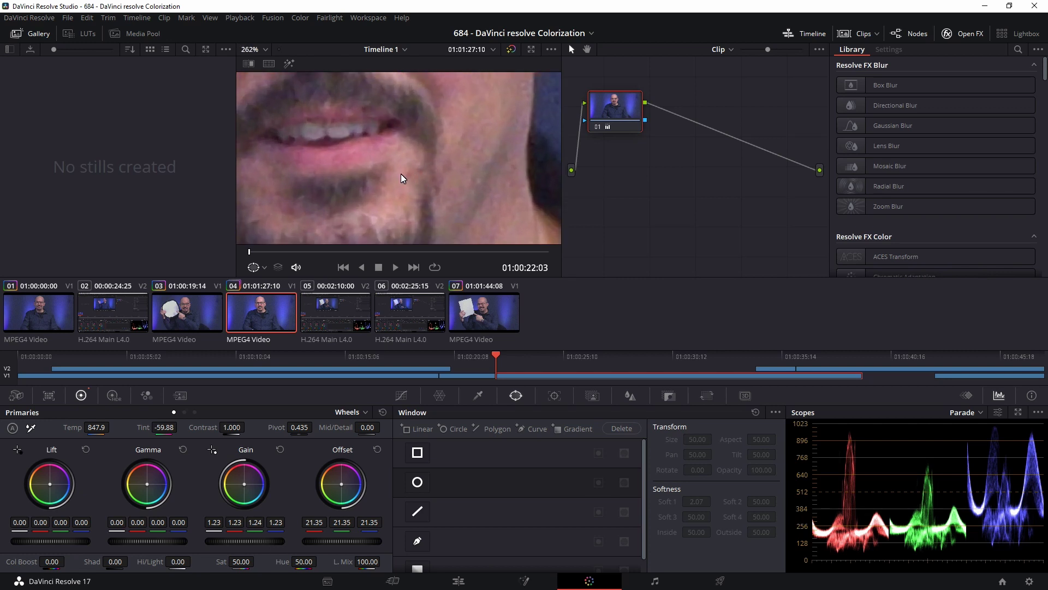
pyautogui.scroll(-2, 400, 173)
pyautogui.scroll(-1, 383, 178)
pyautogui.scroll(1, 373, 172)
pyautogui.scroll(1, 345, 187)
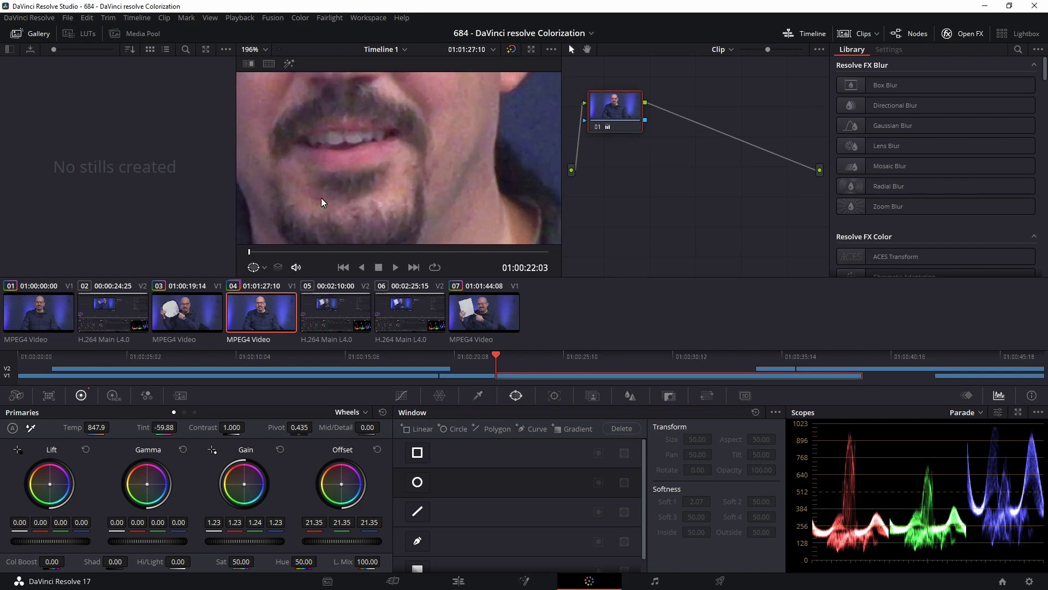
pyautogui.moveTo(303, 208); pyautogui.dragTo(410, 196)
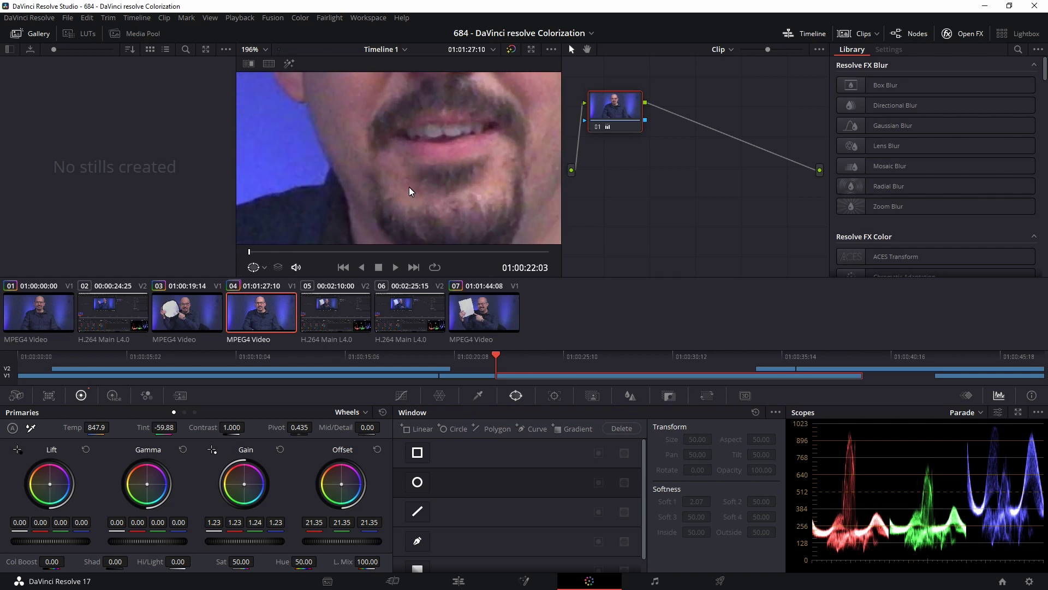
pyautogui.scroll(-1, 434, 179)
pyautogui.scroll(-1, 437, 169)
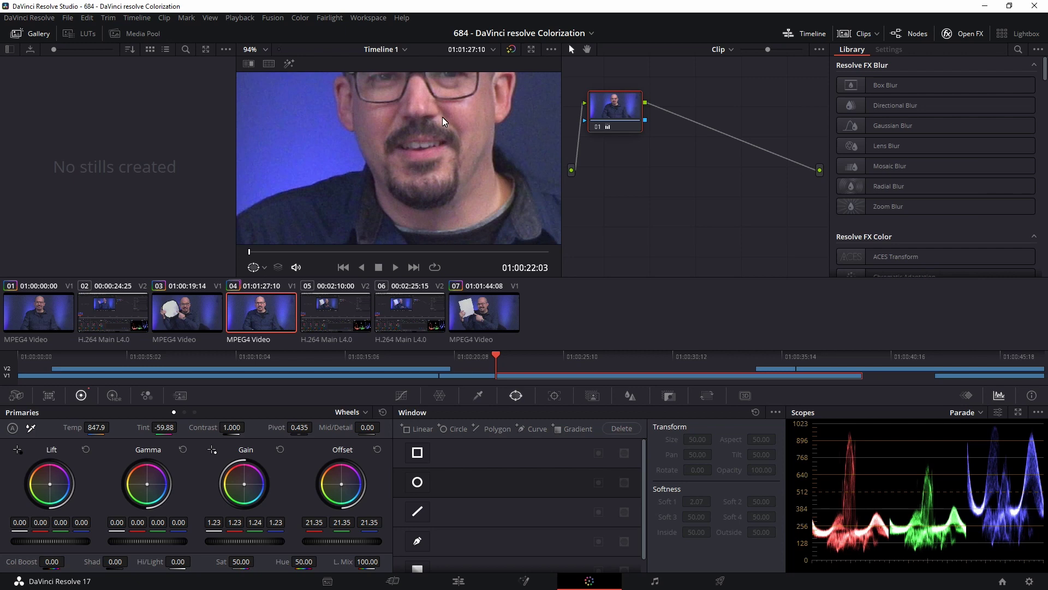
pyautogui.scroll(-1, 413, 182)
pyautogui.scroll(-1, 409, 161)
pyautogui.scroll(-1, 409, 160)
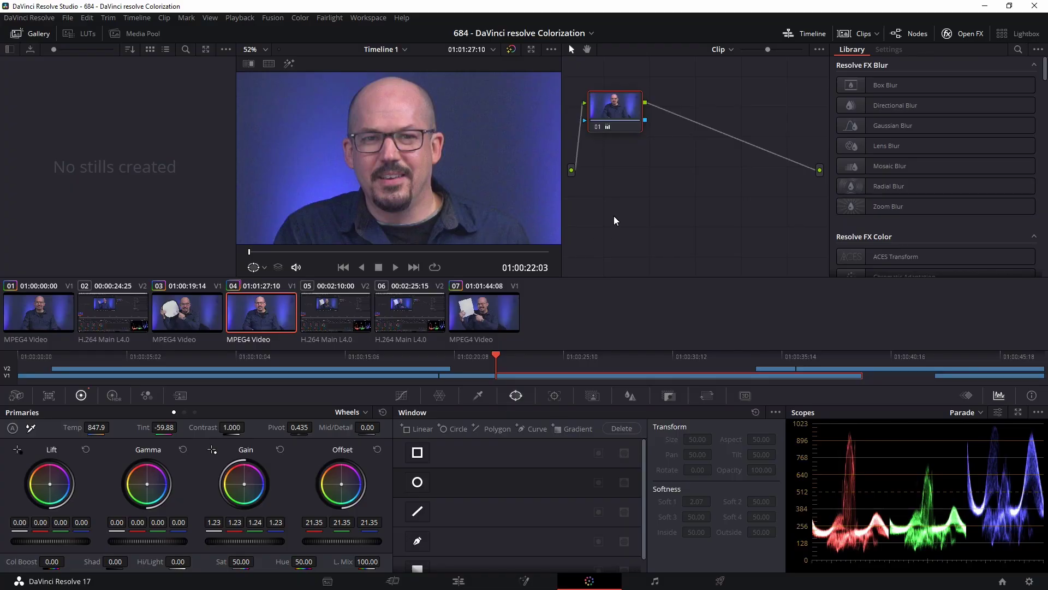
# - Add a second node through a layer mixer and select node 02
pyautogui.hotkey('alt', 'l')
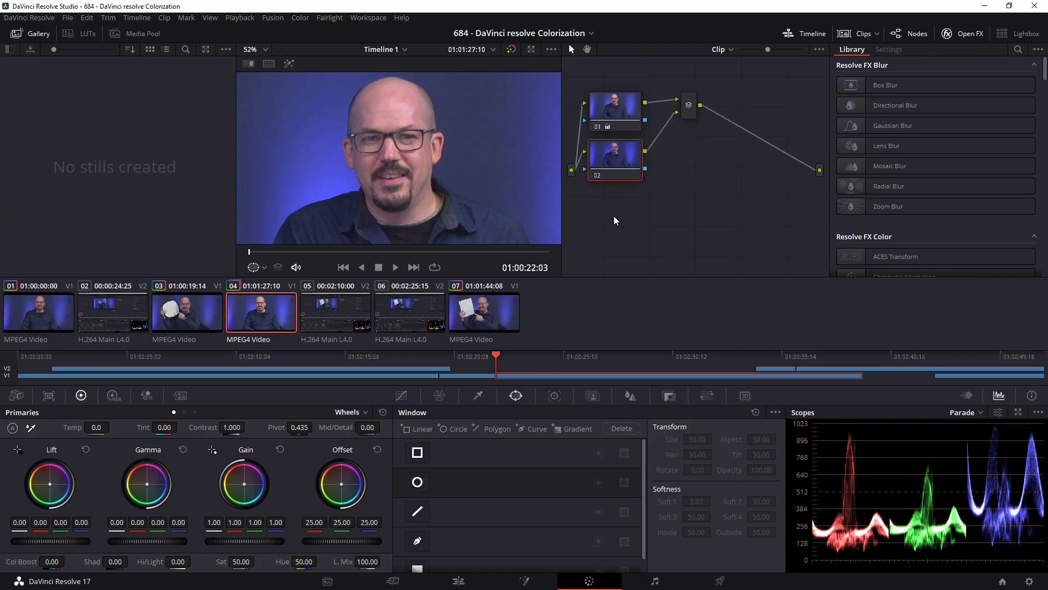
pyautogui.moveTo(611, 162)
pyautogui.mouseDown()
pyautogui.moveTo(674, 192)
pyautogui.moveTo(627, 176)
pyautogui.mouseUp()
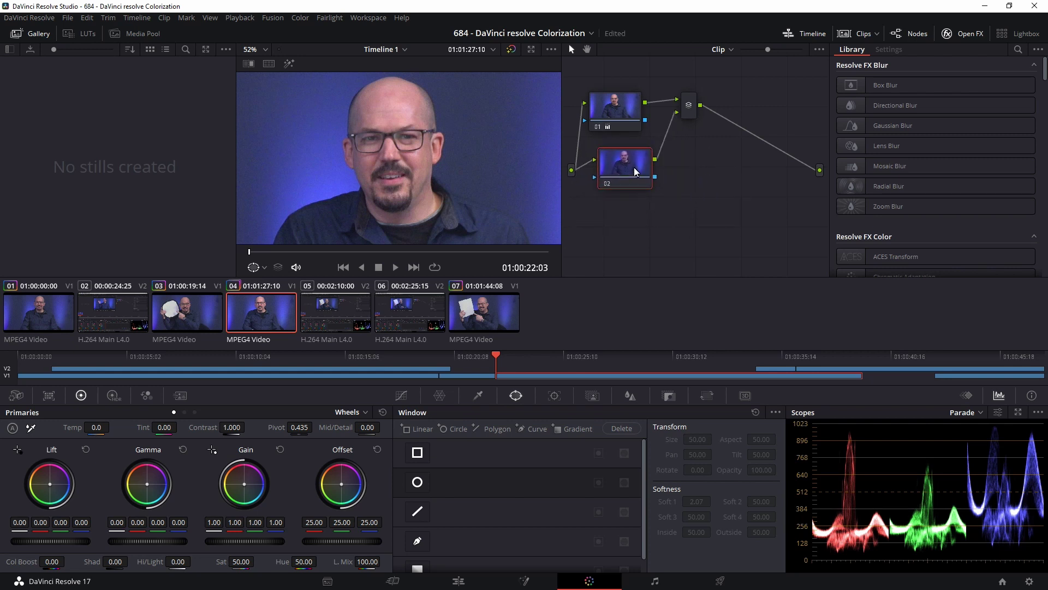
pyautogui.click(610, 104)
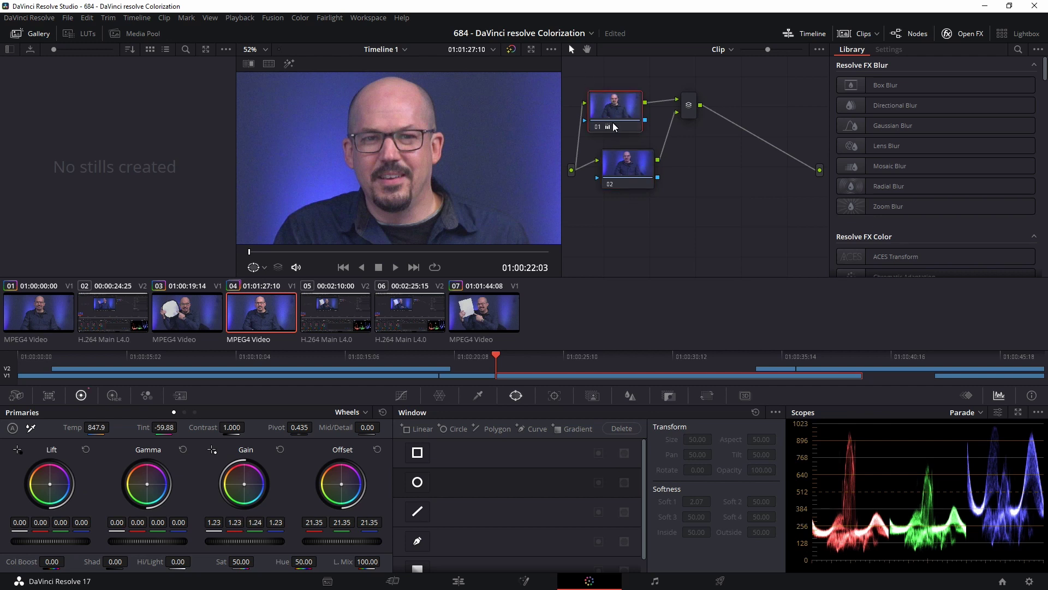
pyautogui.click(625, 167)
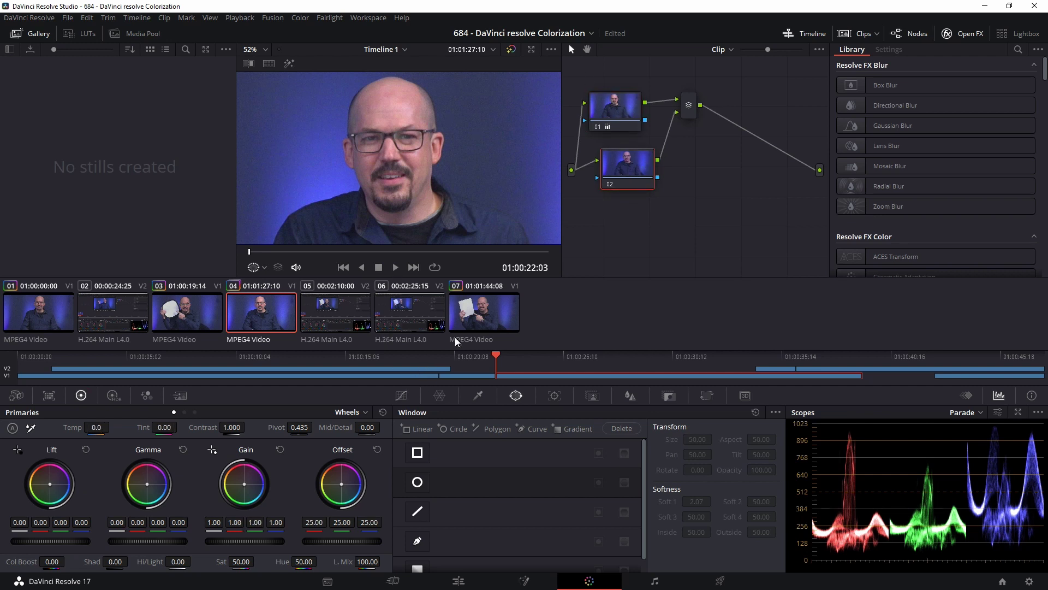
# - Give node 02 a softened circle window, reshaped into an ellipse framing the face
pyautogui.click(417, 482)
pyautogui.scroll(-1, 429, 191)
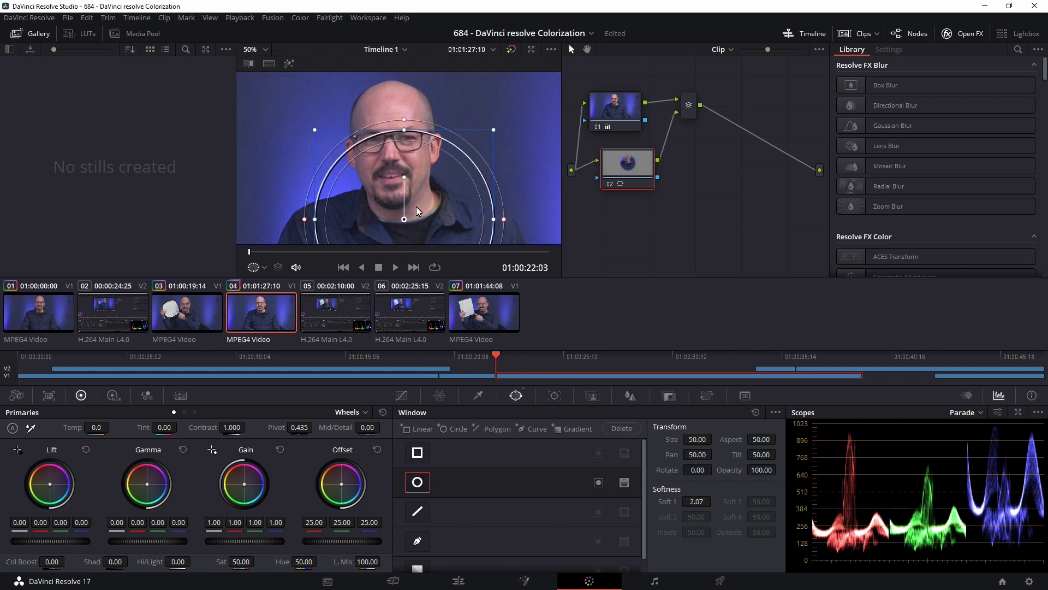
pyautogui.moveTo(404, 218); pyautogui.dragTo(392, 146)
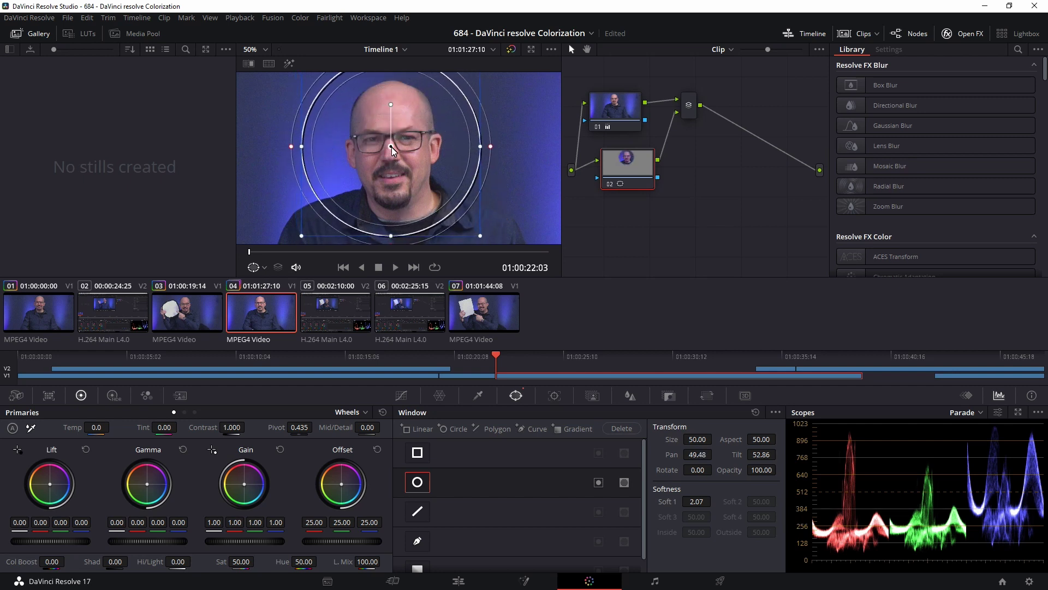
pyautogui.moveTo(490, 146); pyautogui.dragTo(499, 151)
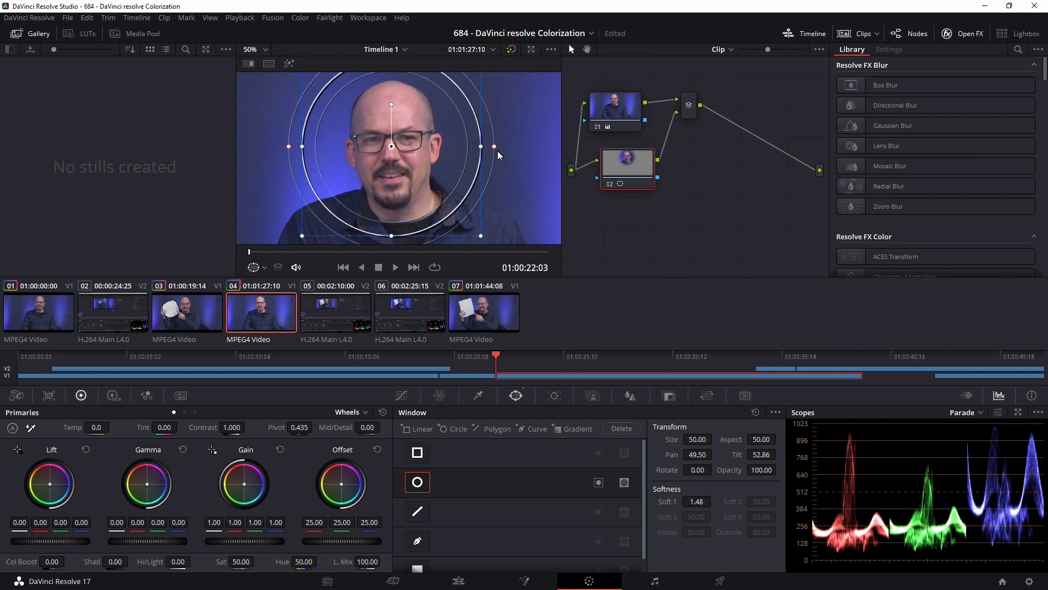
pyautogui.moveTo(483, 147); pyautogui.dragTo(456, 150)
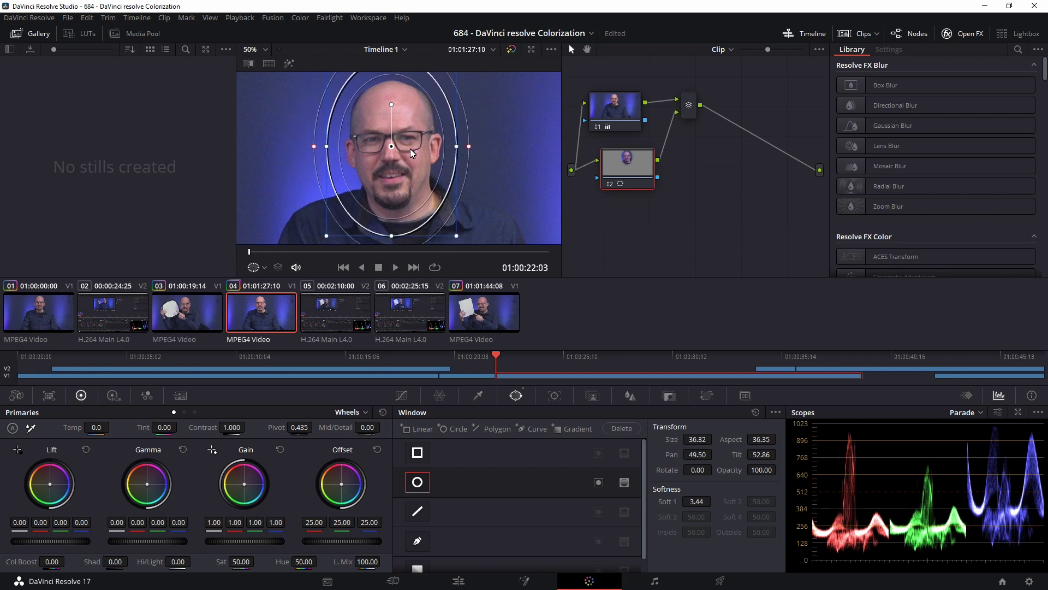
pyautogui.moveTo(392, 147); pyautogui.dragTo(392, 147)
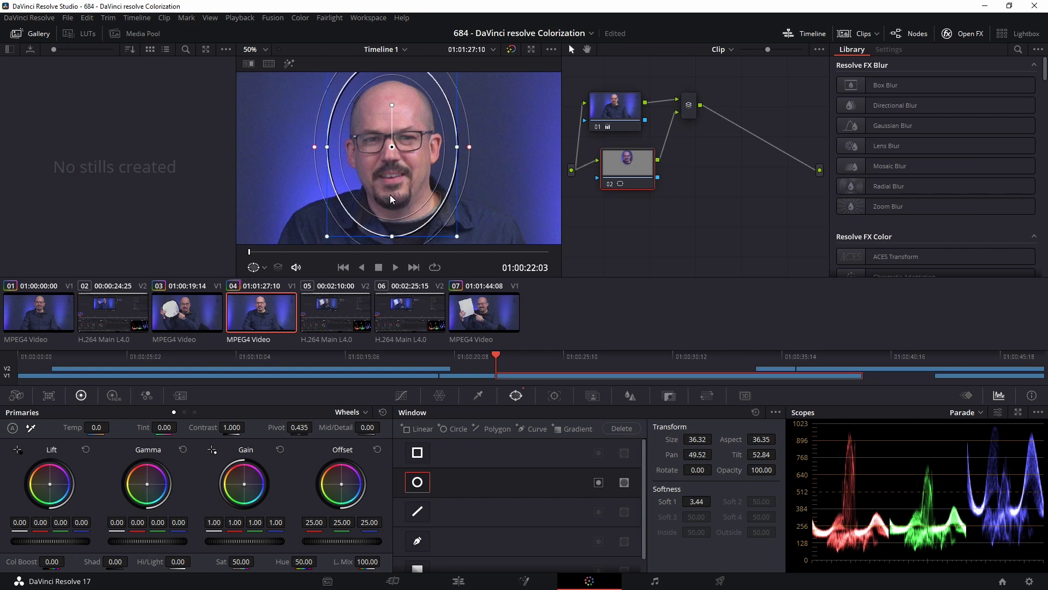
# - Play and scrub the clip to confirm the face stays inside the ellipse
pyautogui.press('space')
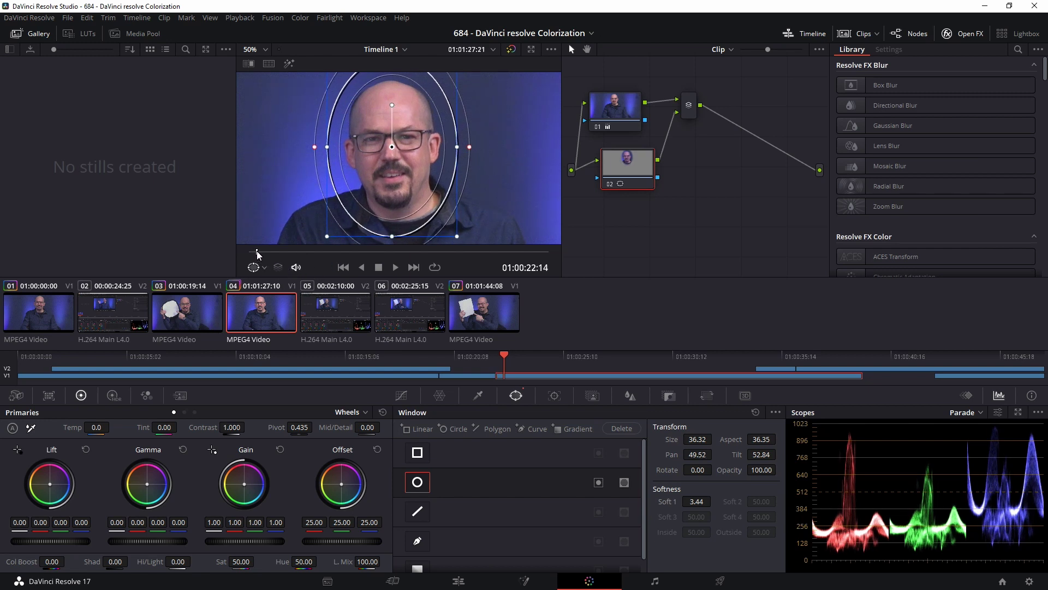
pyautogui.moveTo(270, 251); pyautogui.dragTo(332, 254)
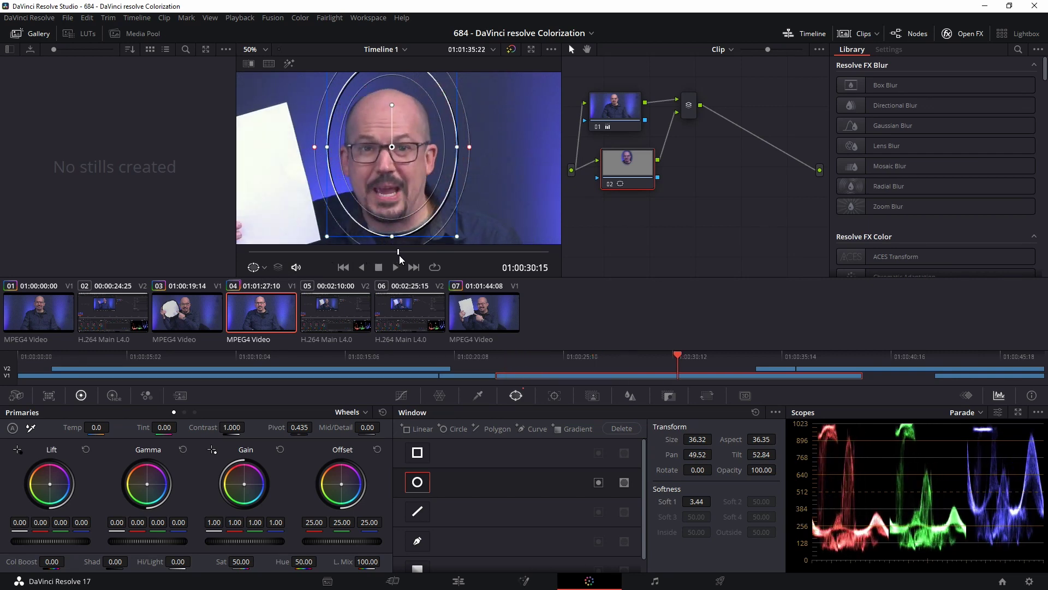
pyautogui.moveTo(333, 253)
pyautogui.mouseDown()
pyautogui.moveTo(422, 259)
pyautogui.moveTo(333, 253)
pyautogui.mouseUp()
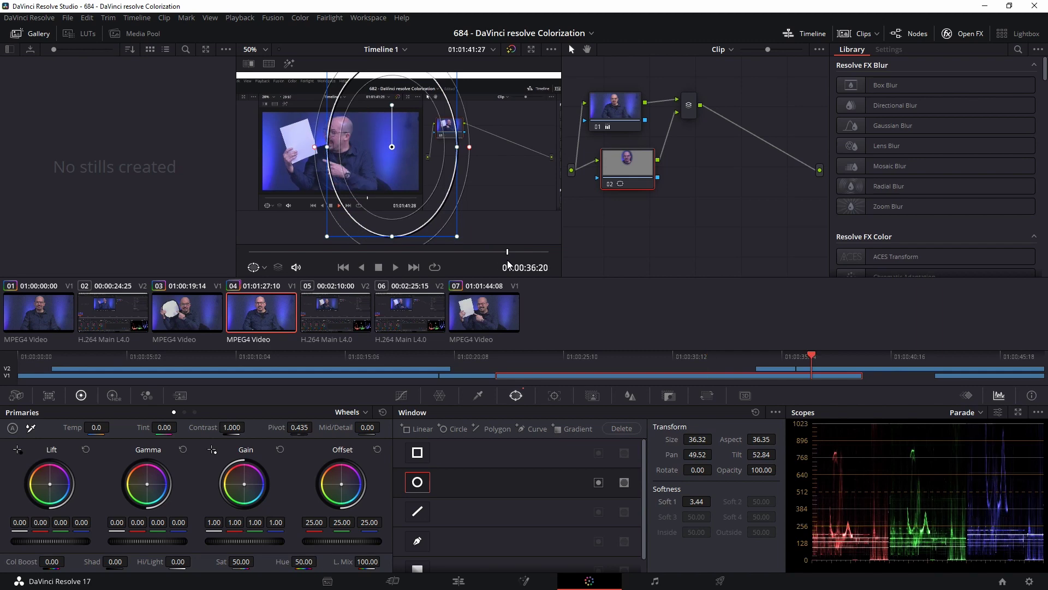
pyautogui.press('Up')
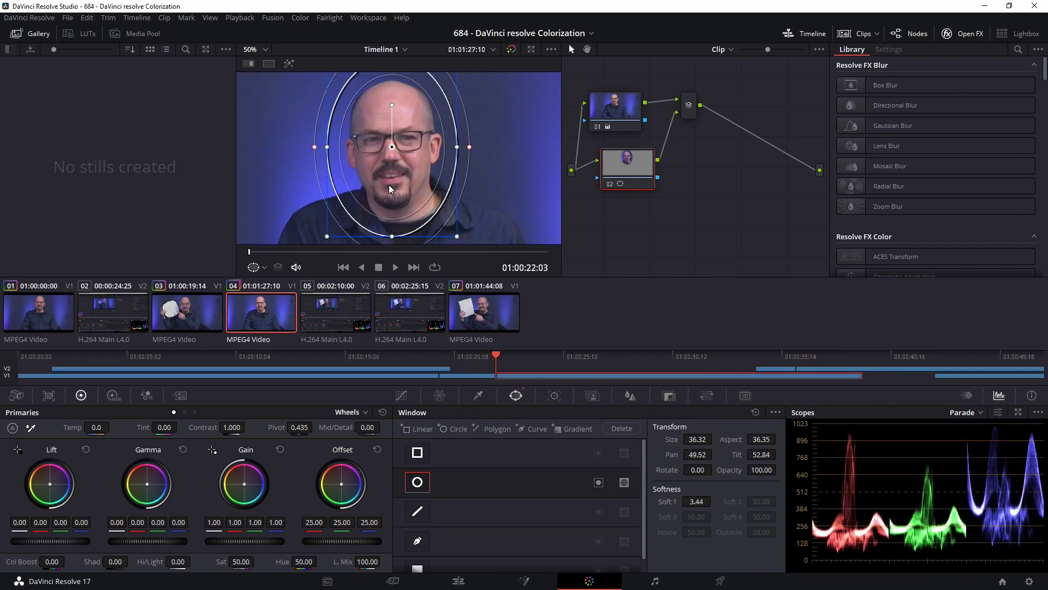
pyautogui.moveTo(255, 249); pyautogui.dragTo(303, 253)
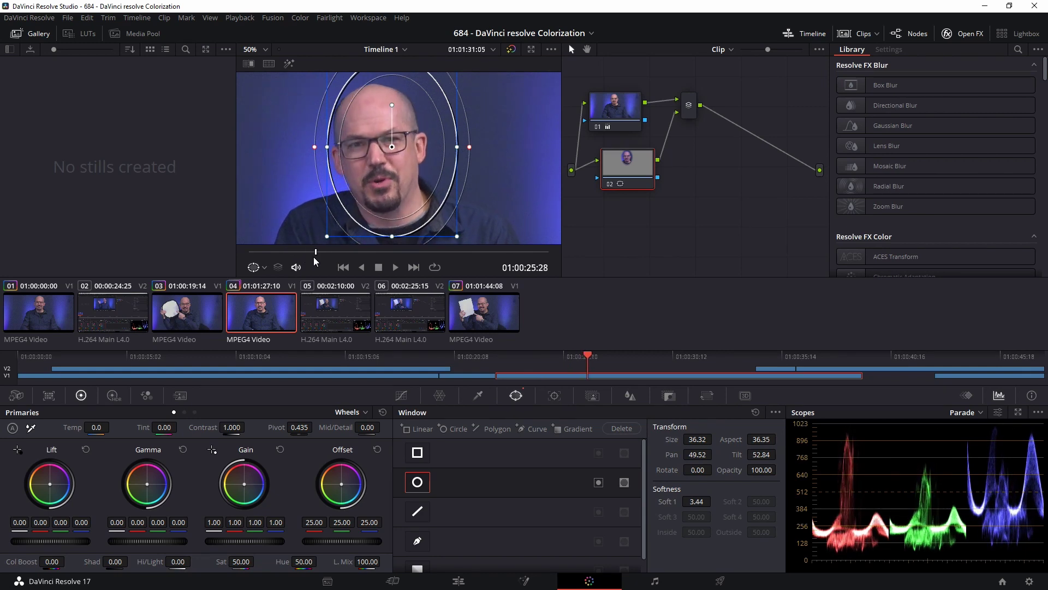
pyautogui.moveTo(303, 253); pyautogui.dragTo(233, 259)
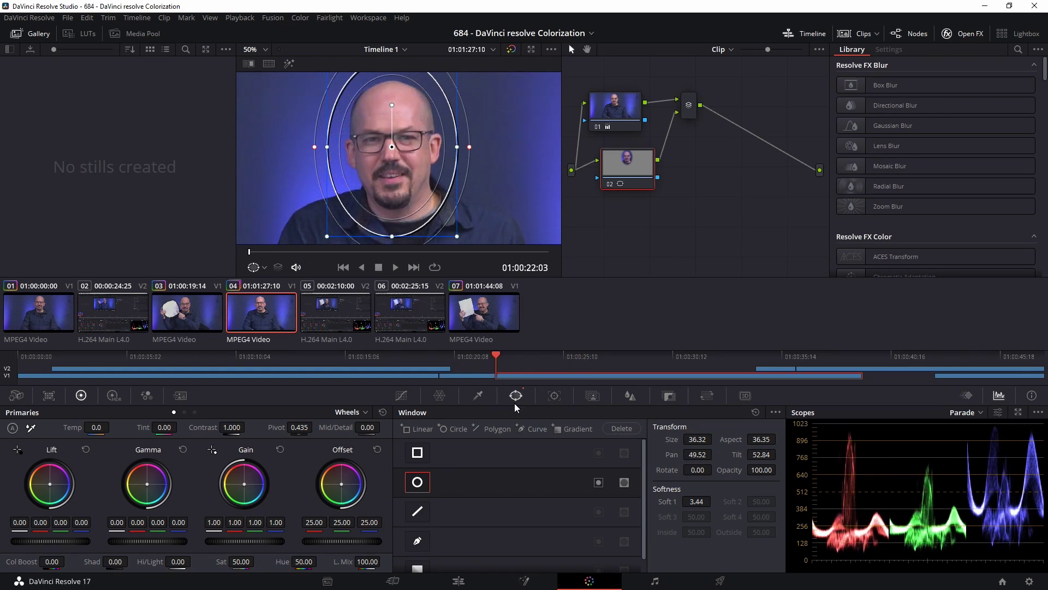
# - Run a first forward track of the face window, stop it, and return to the first frame
pyautogui.click(555, 396)
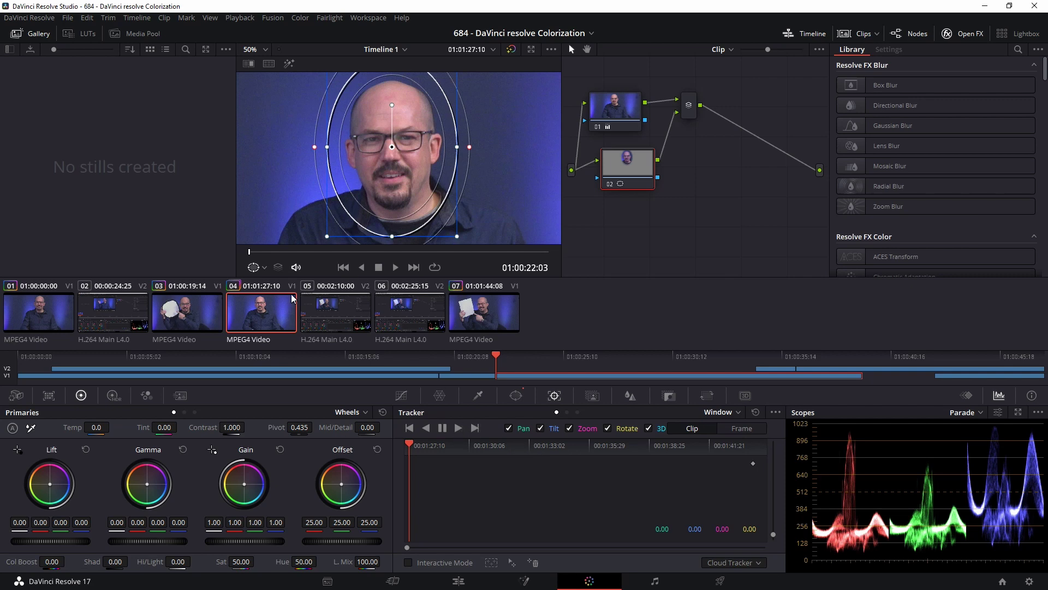
pyautogui.click(458, 428)
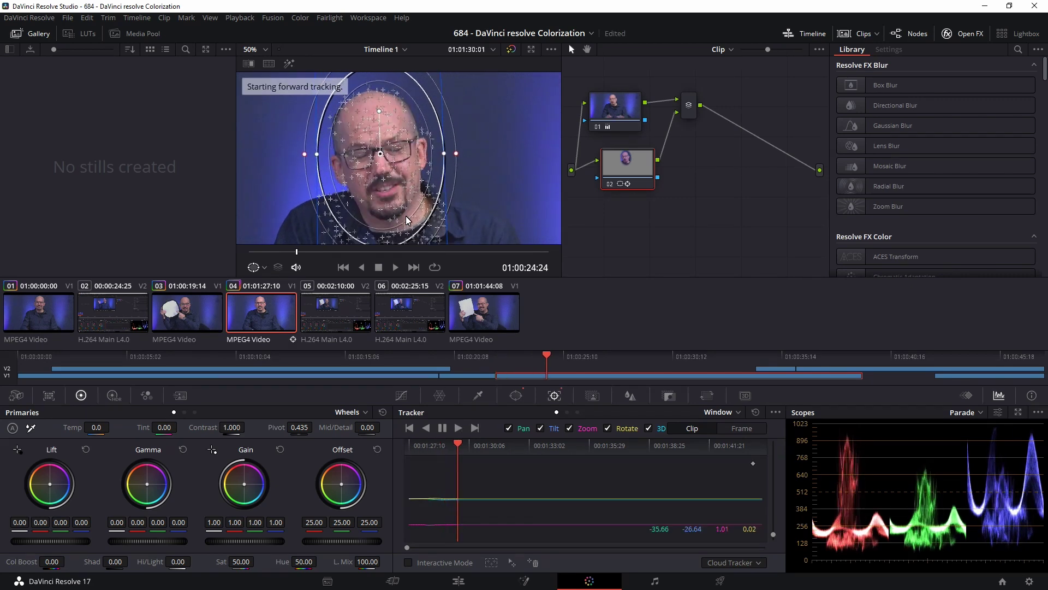
pyautogui.click(443, 427)
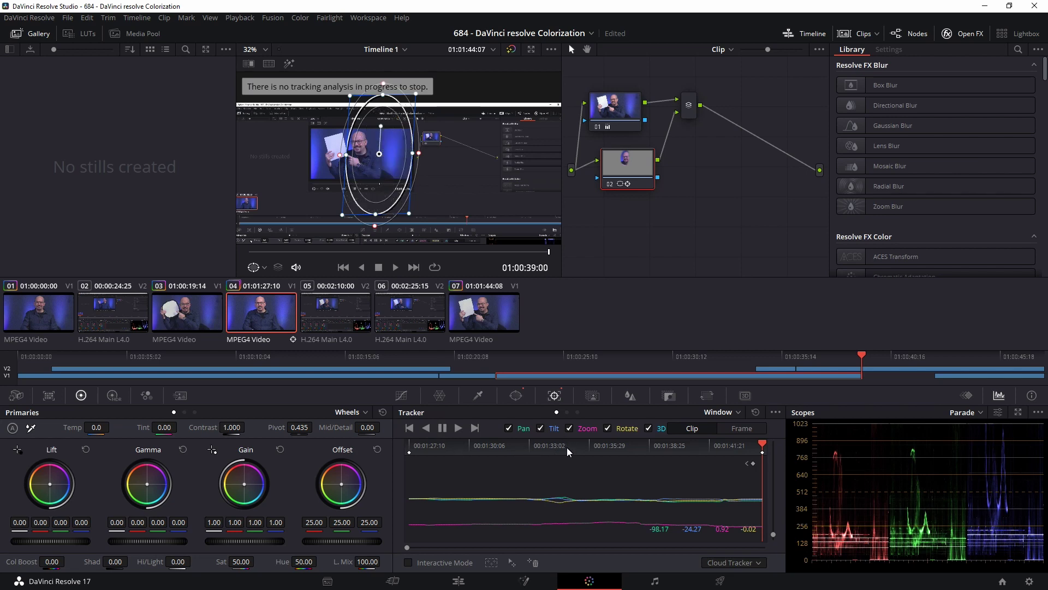
pyautogui.click(412, 445)
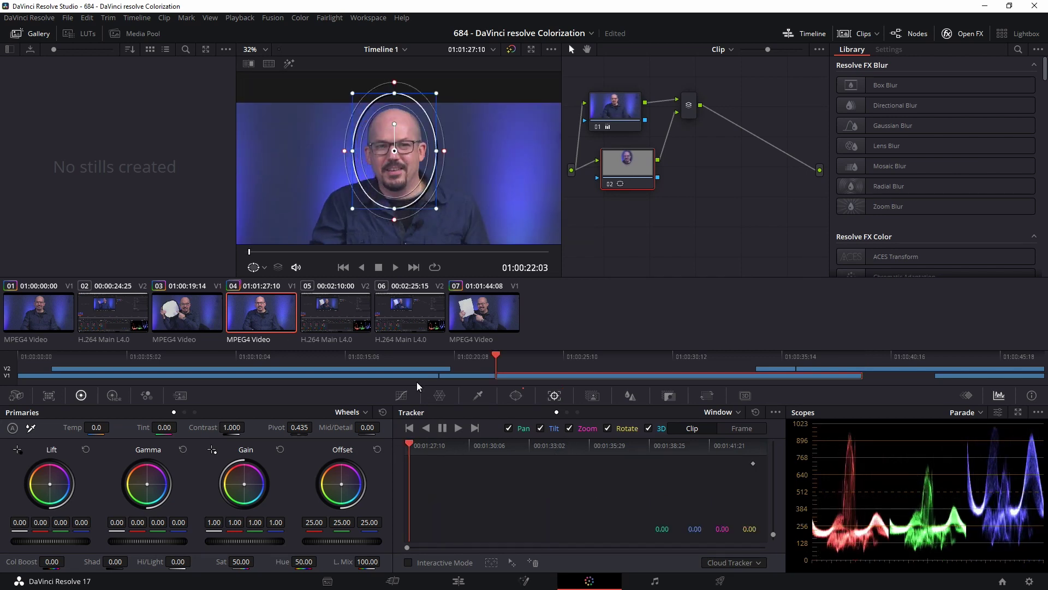
pyautogui.moveTo(251, 253); pyautogui.dragTo(250, 253)
pyautogui.moveTo(414, 446); pyautogui.dragTo(396, 447)
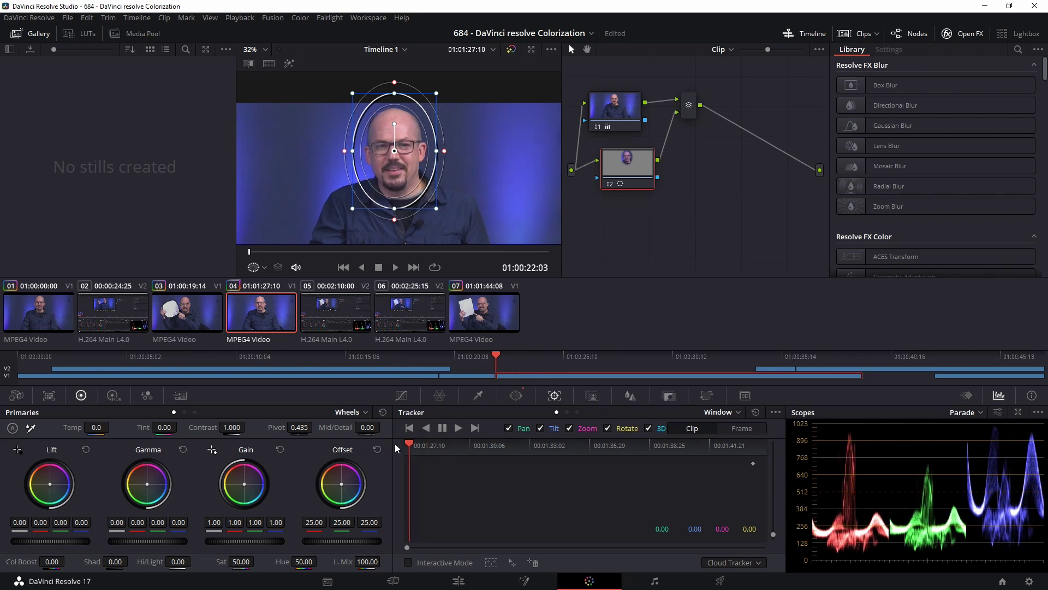
# - Turn off rotation, 3D, zoom and tilt tracking, then track the face window forward
pyautogui.click(607, 429)
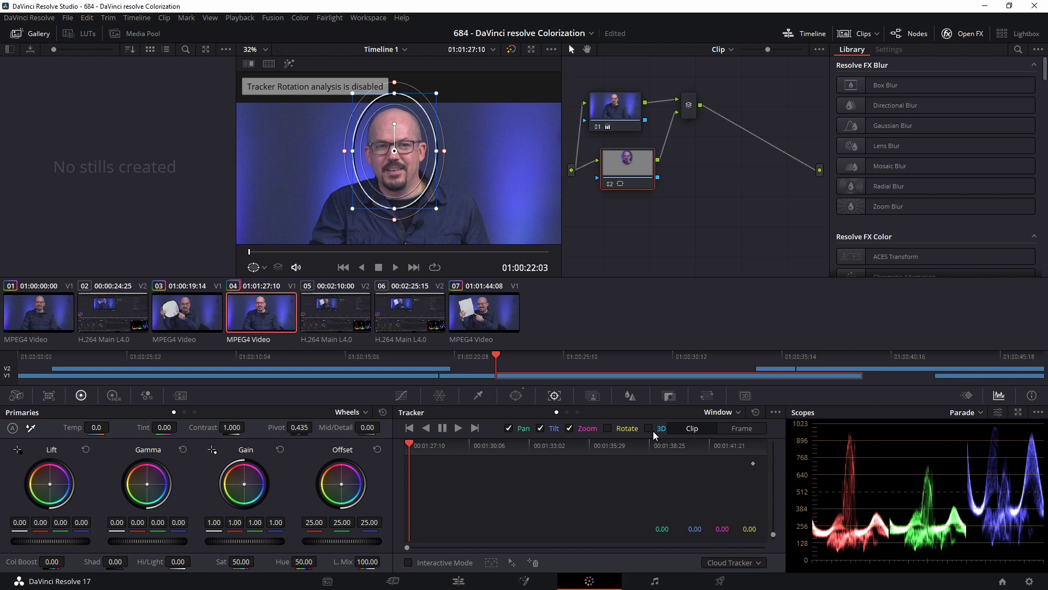
pyautogui.click(652, 432)
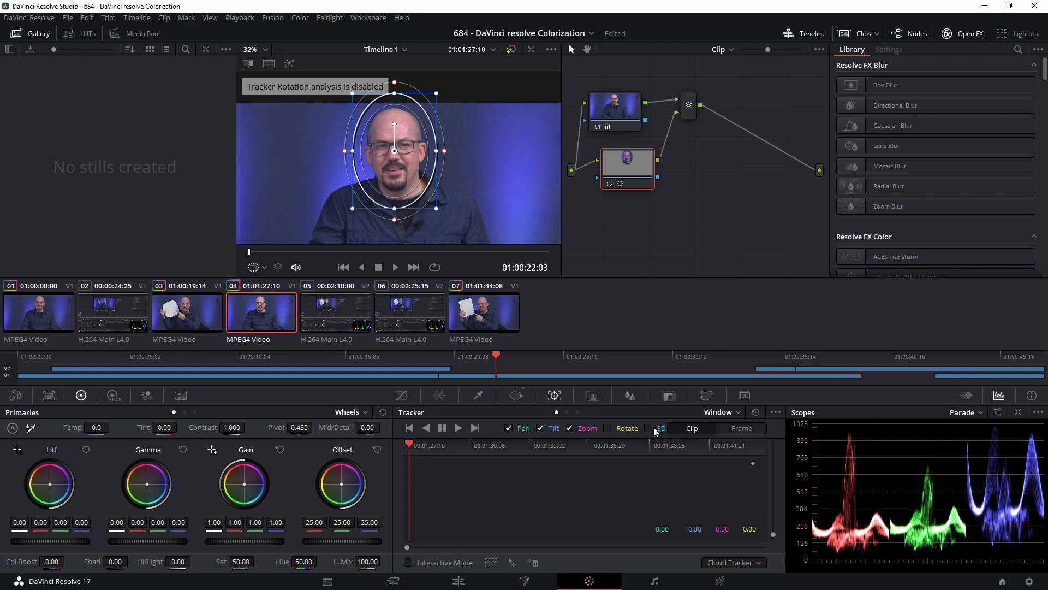
pyautogui.click(571, 428)
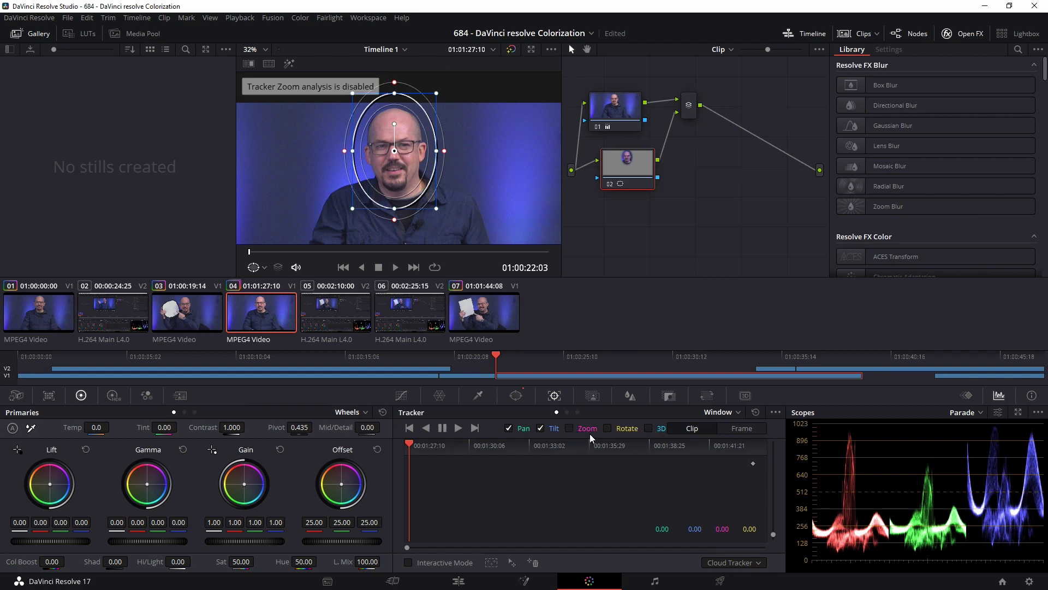
pyautogui.click(542, 430)
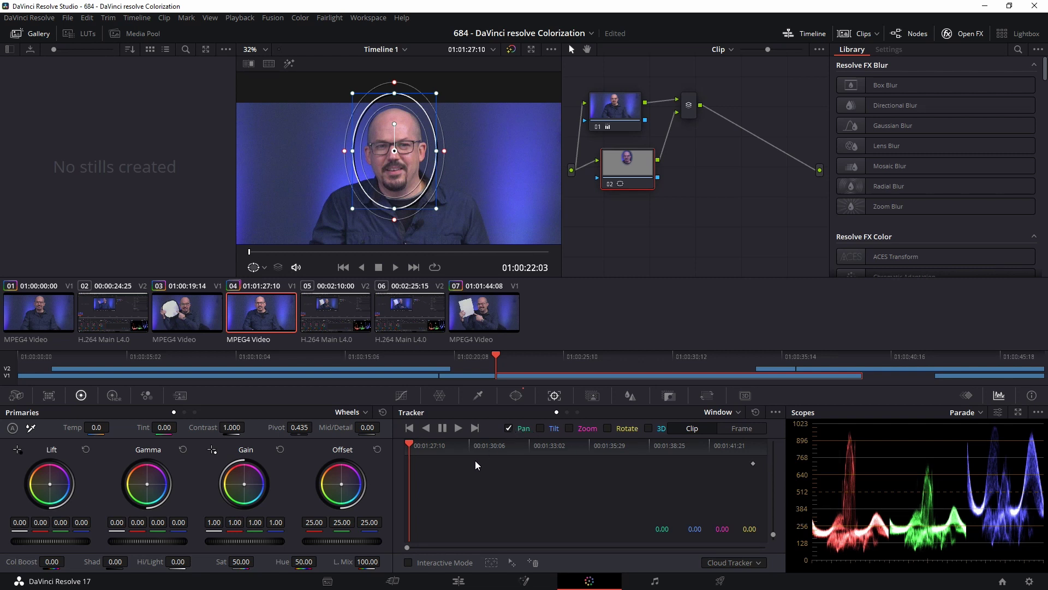
pyautogui.click(457, 429)
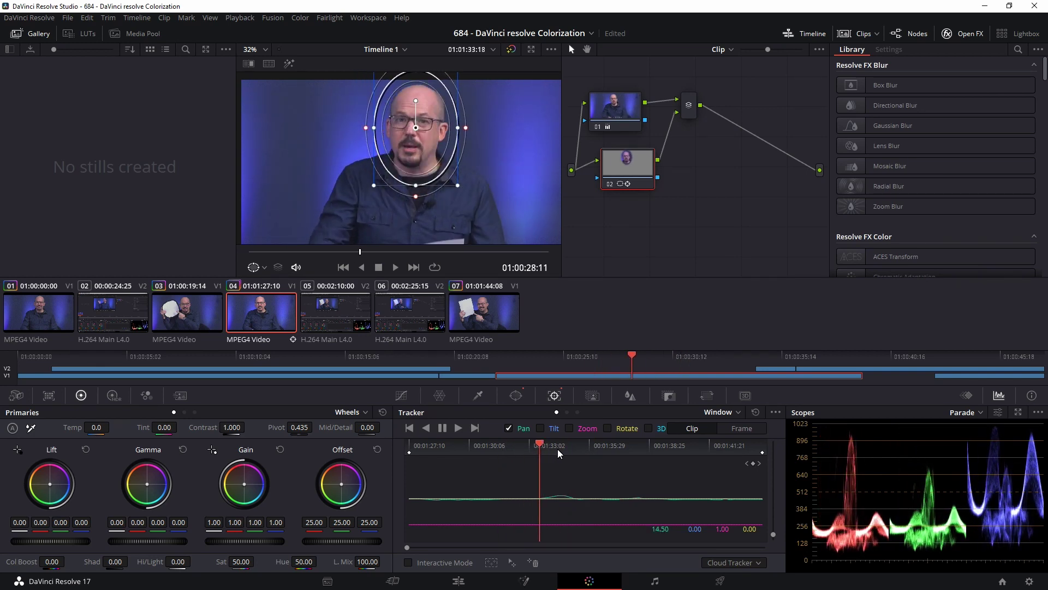
# - Return to the first frame and show the tracked oval's window settings (size about 36.3)
pyautogui.press('Up')
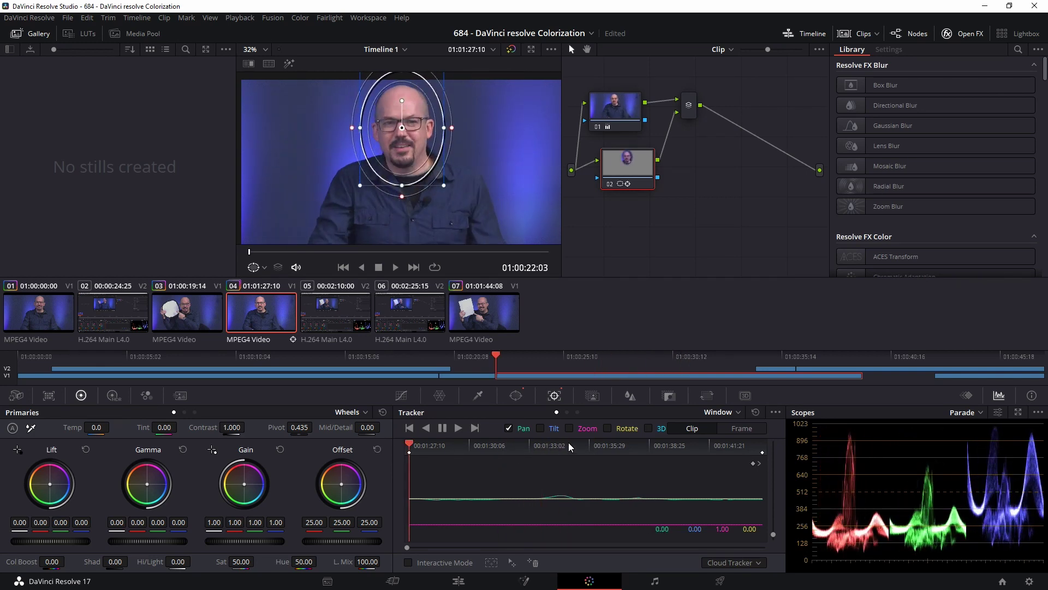
pyautogui.click(516, 396)
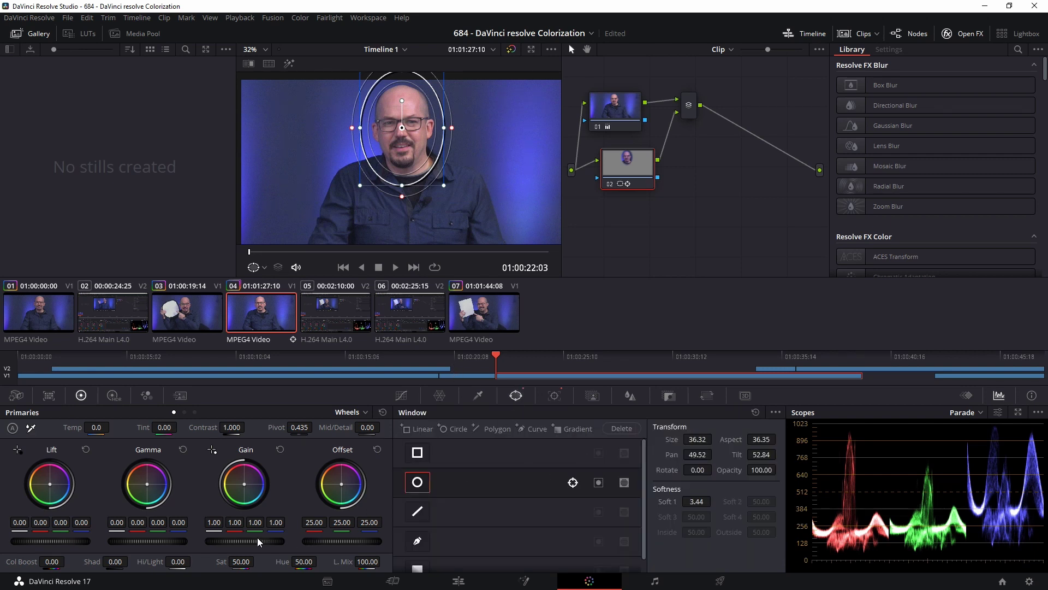
# - Lower Mid/Detail to -62.00 to soften the skin inside the tracked face window
pyautogui.moveTo(258, 543); pyautogui.dragTo(245, 543)
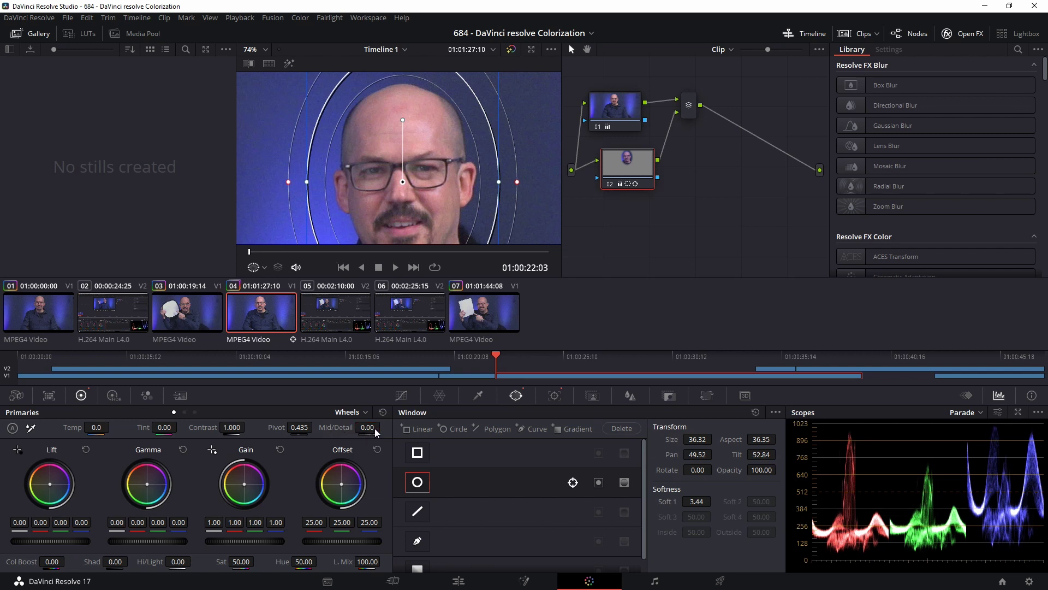
pyautogui.moveTo(374, 429); pyautogui.dragTo(364, 432)
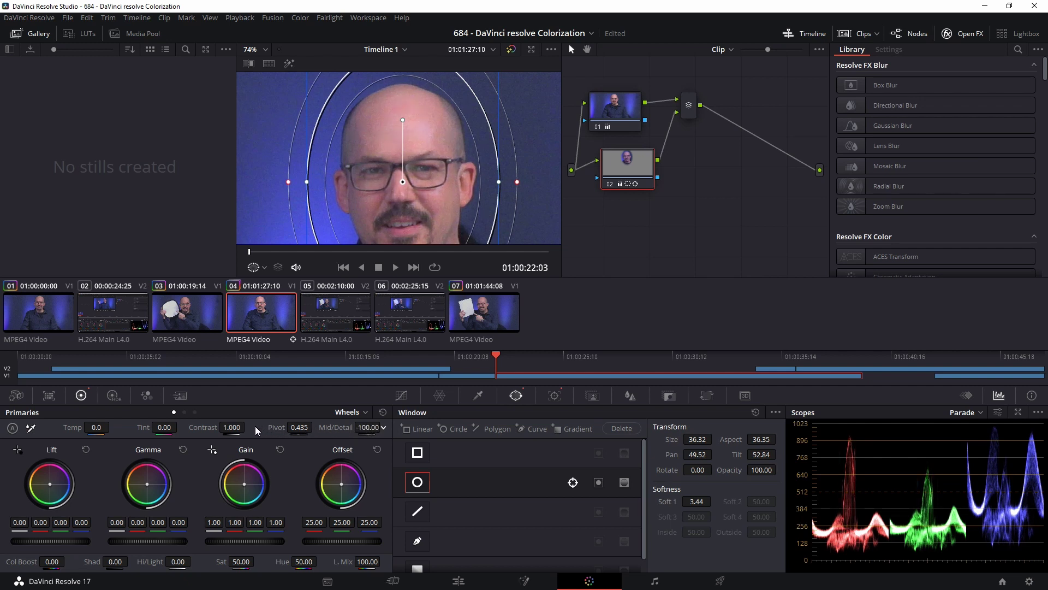
pyautogui.moveTo(253, 427); pyautogui.dragTo(255, 427)
pyautogui.scroll(-3, 447, 195)
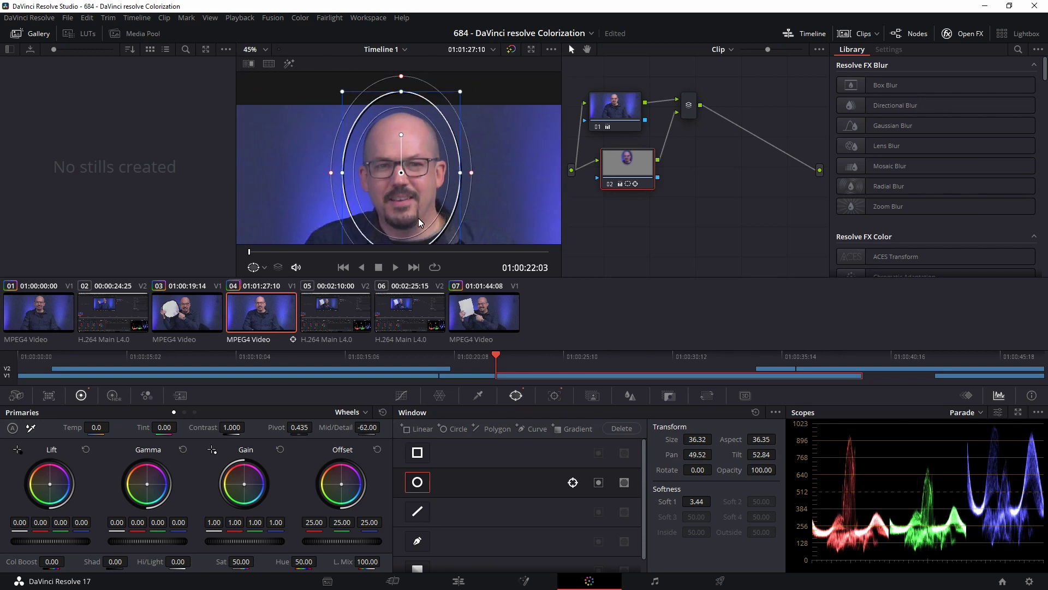
# - Reframe the viewer, play back to verify the face track, and add node 03 to the mixer
pyautogui.moveTo(407, 222); pyautogui.dragTo(411, 173)
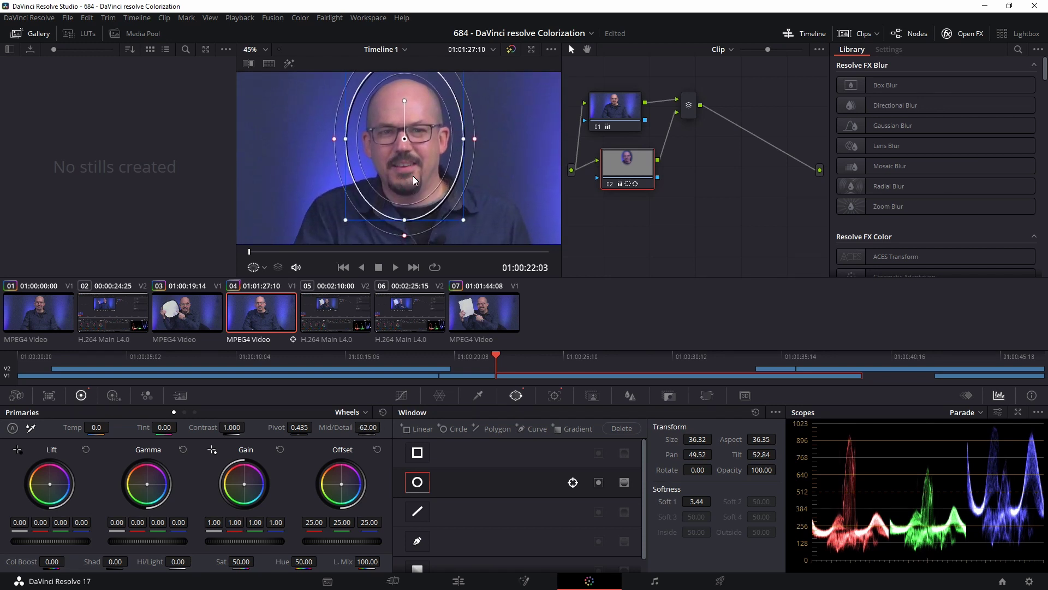
pyautogui.scroll(1, 409, 177)
pyautogui.scroll(1, 412, 191)
pyautogui.scroll(1, 413, 191)
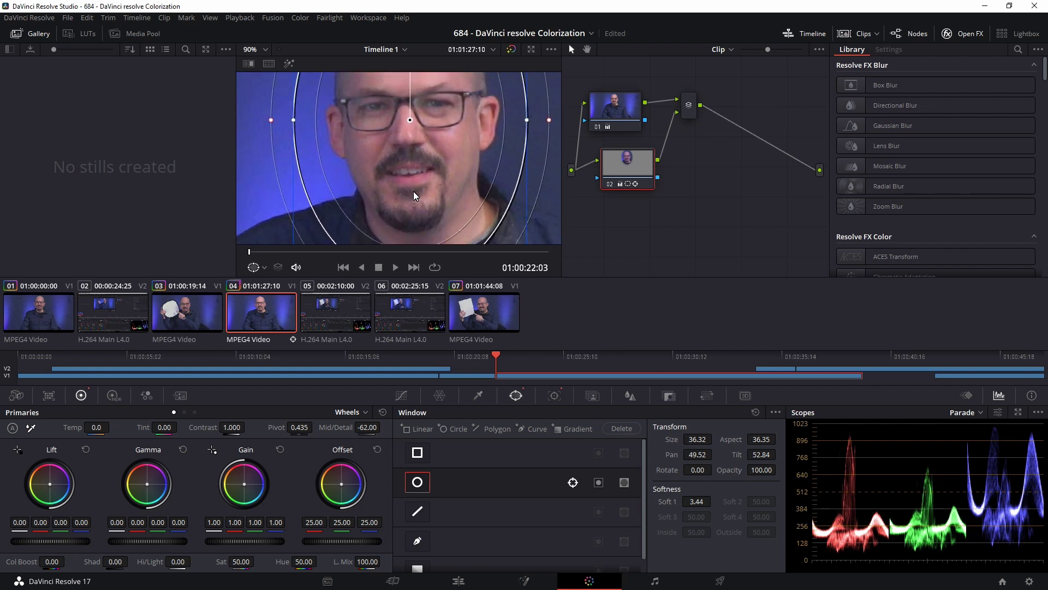
pyautogui.scroll(-1, 414, 194)
pyautogui.scroll(-1, 436, 125)
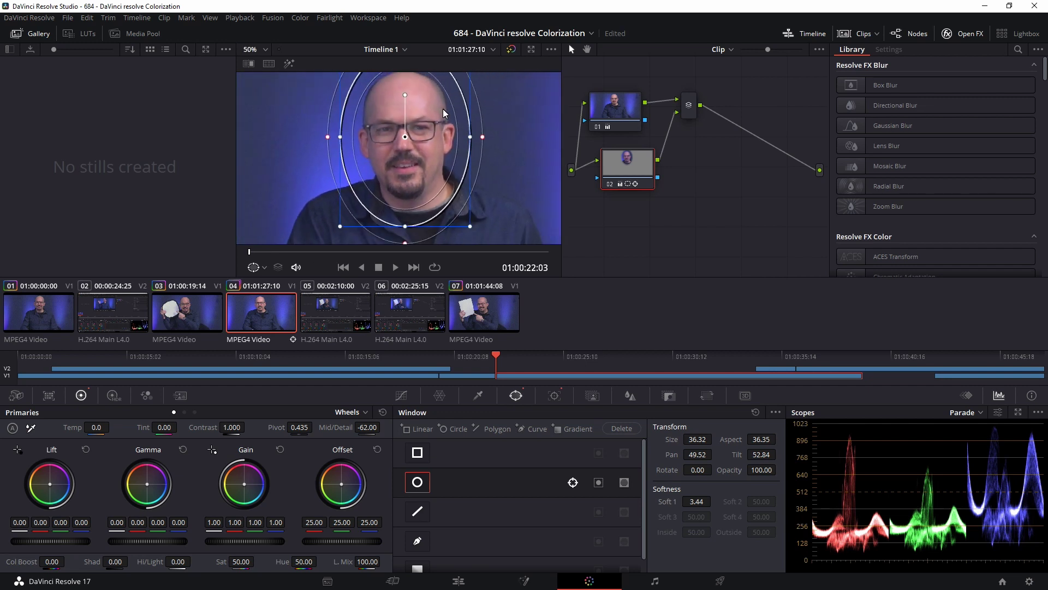
pyautogui.moveTo(433, 125)
pyautogui.mouseDown()
pyautogui.moveTo(430, 165)
pyautogui.moveTo(435, 129)
pyautogui.mouseUp()
pyautogui.scroll(-1, 438, 136)
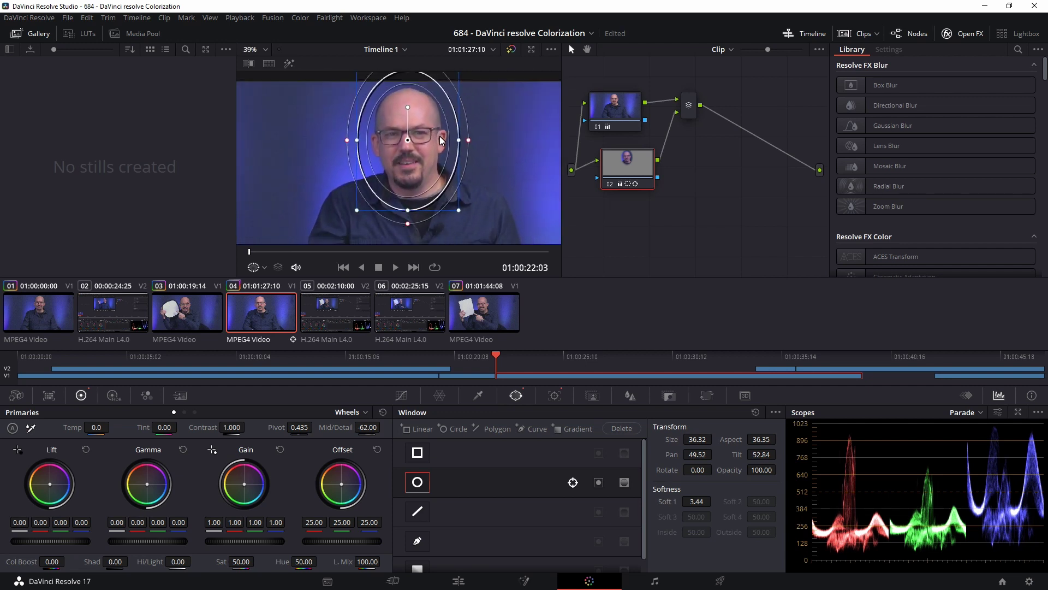
pyautogui.moveTo(462, 191); pyautogui.dragTo(465, 163)
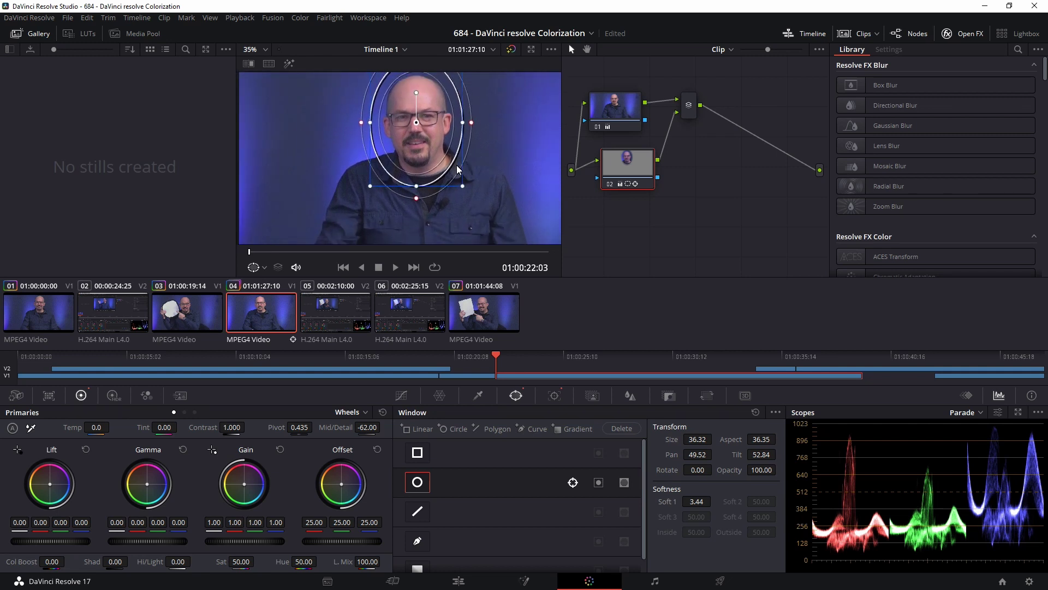
pyautogui.scroll(-1, 456, 164)
pyautogui.press('space')
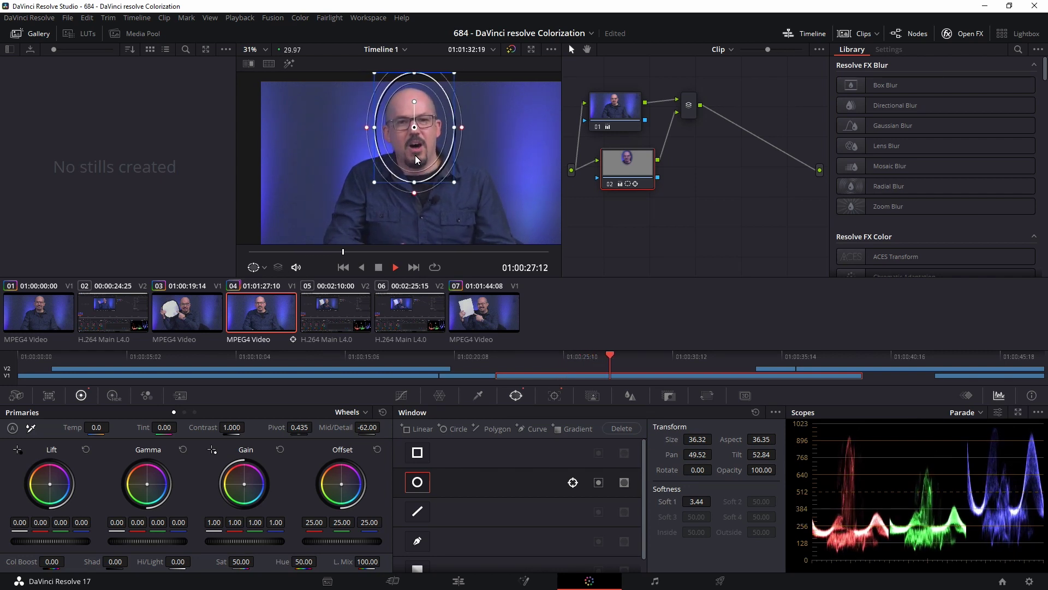
pyautogui.press('space')
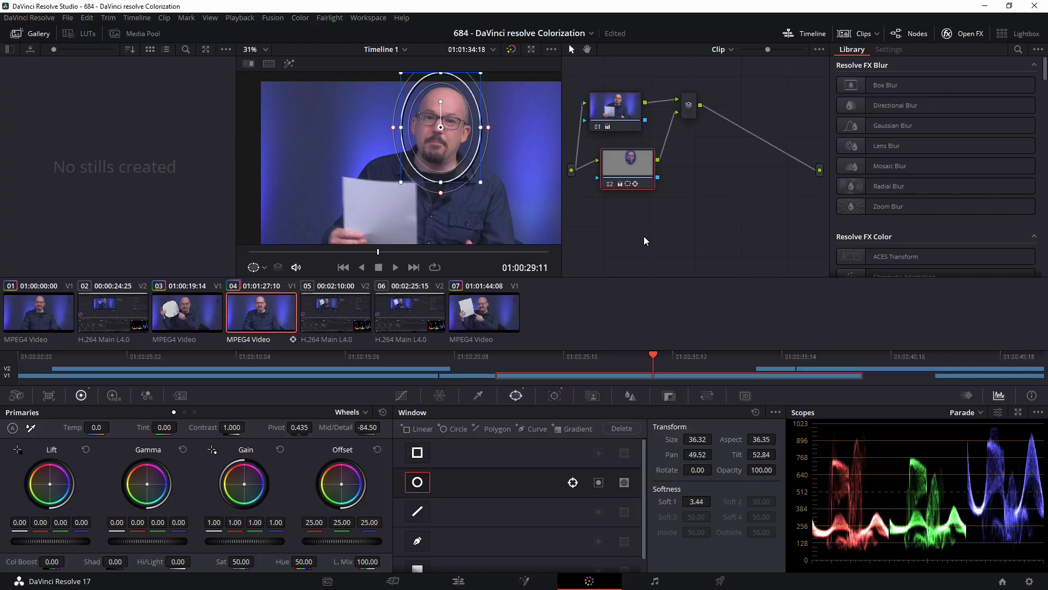
pyautogui.hotkey('alt', 'l')
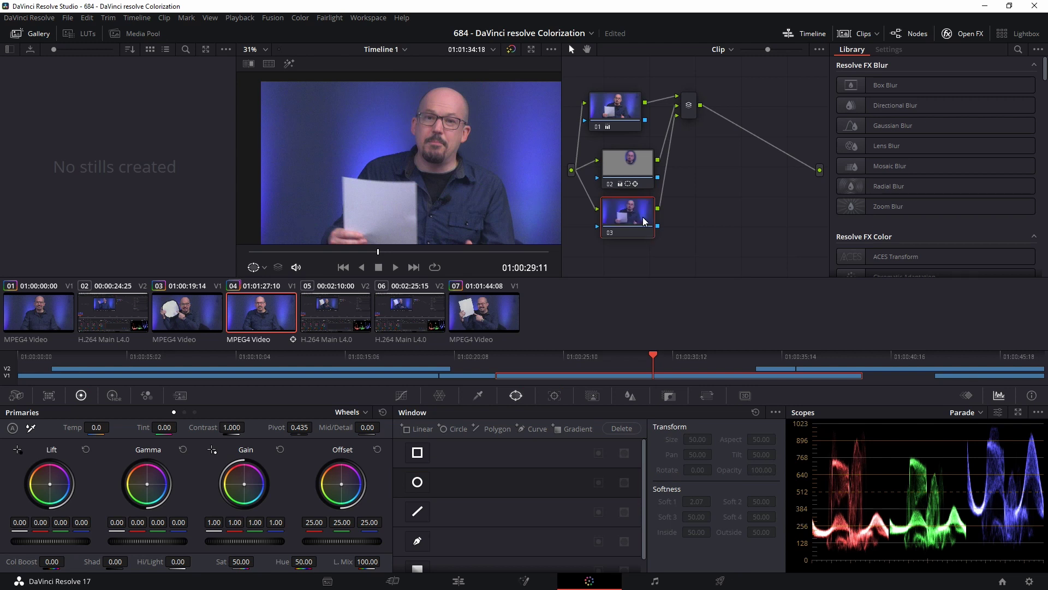
# - Add a softened circular window to node 03 and shrink it onto the forehead
pyautogui.click(417, 481)
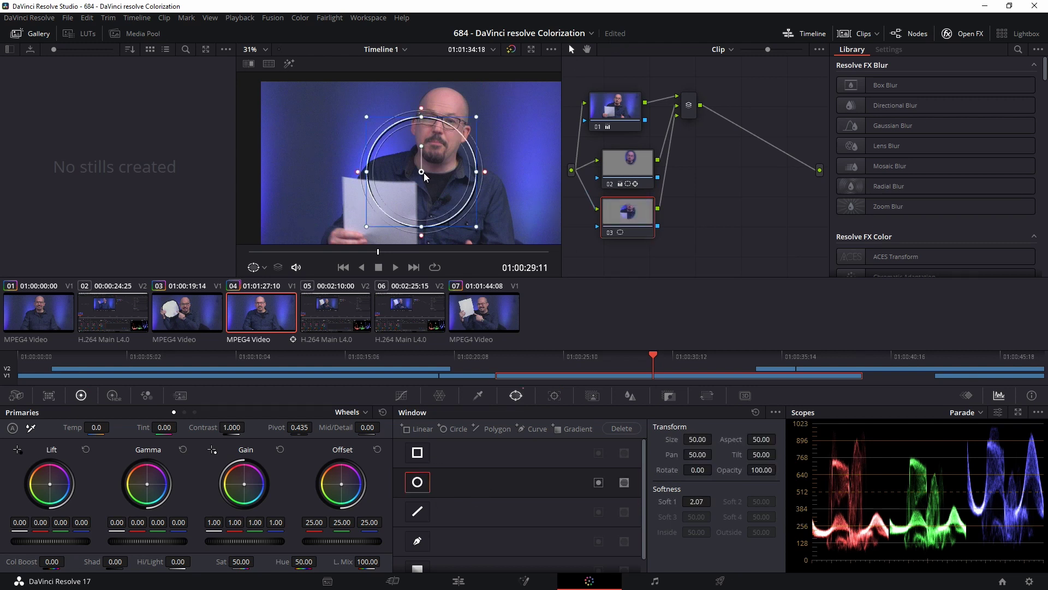
pyautogui.moveTo(424, 172); pyautogui.dragTo(444, 96)
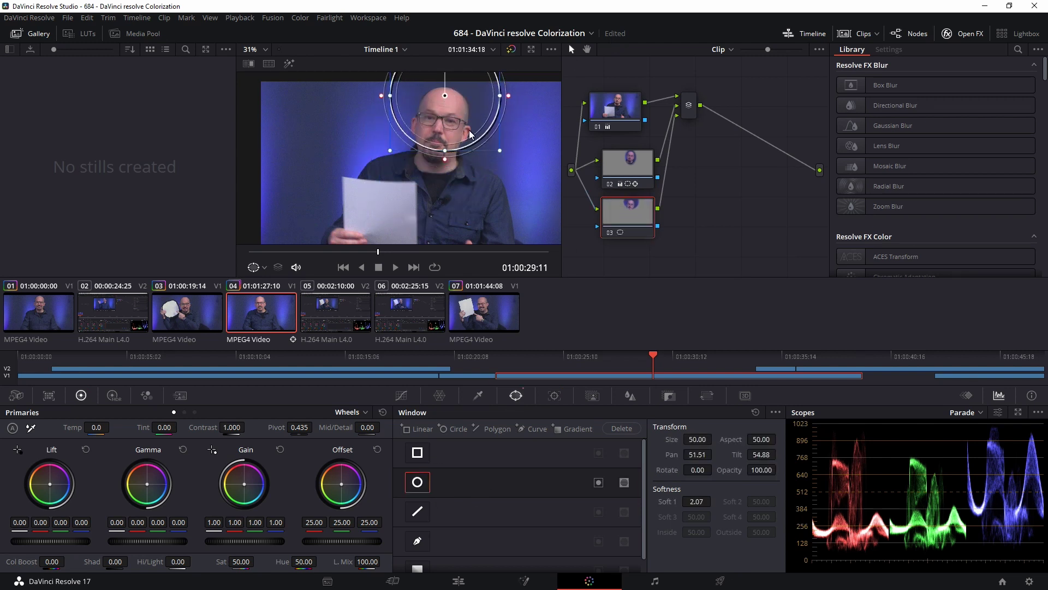
pyautogui.moveTo(508, 98)
pyautogui.mouseDown()
pyautogui.moveTo(488, 97)
pyautogui.moveTo(508, 101)
pyautogui.mouseUp()
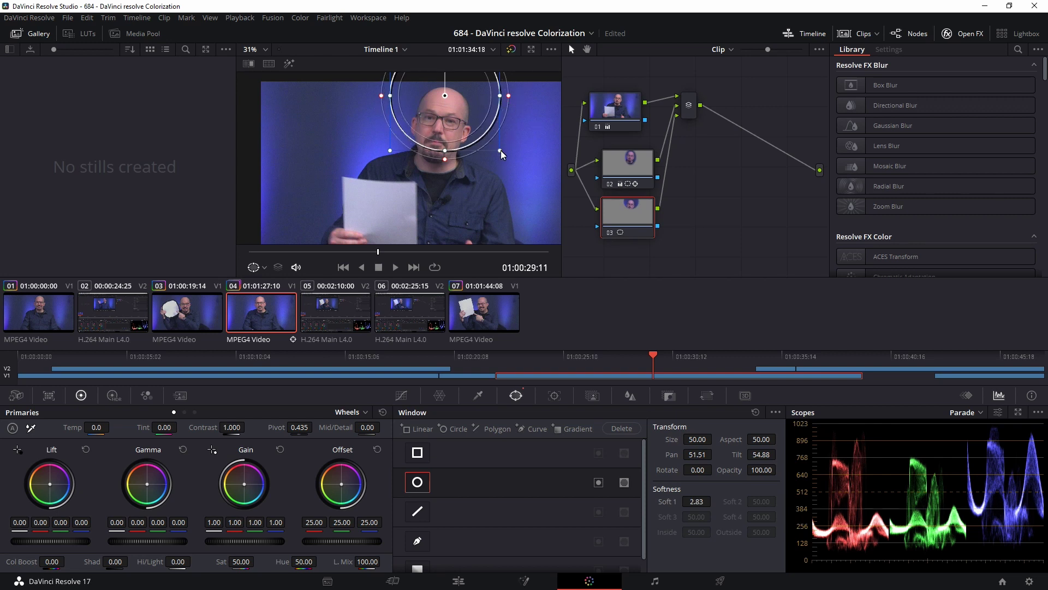
pyautogui.moveTo(500, 150); pyautogui.dragTo(457, 102)
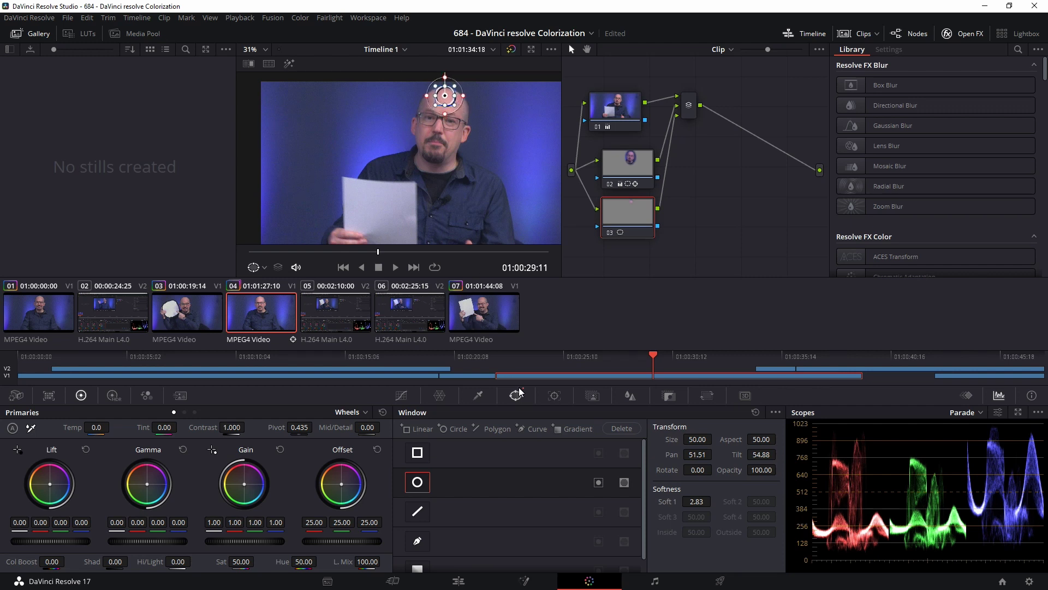
# - Align node 03's circle on the forehead spot at clip start, track it forward, and review
pyautogui.click(554, 397)
pyautogui.click(426, 428)
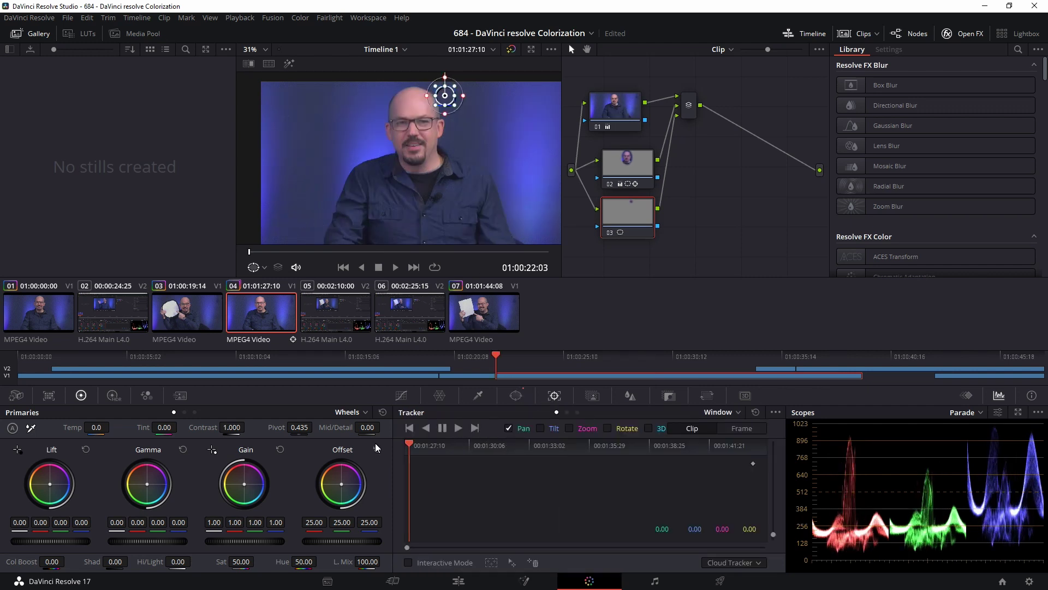
pyautogui.moveTo(447, 100); pyautogui.dragTo(415, 104)
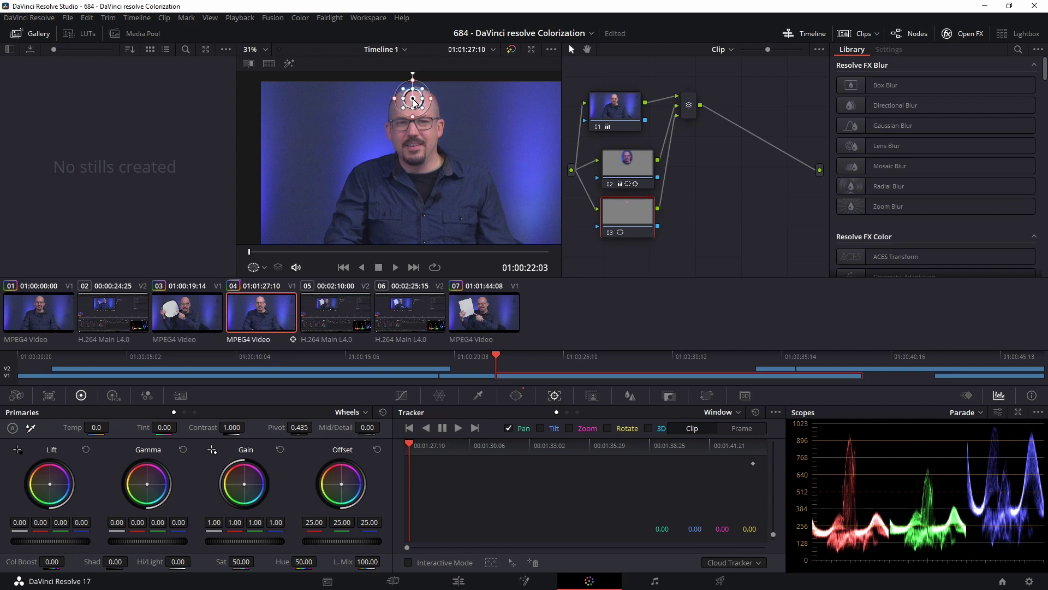
pyautogui.click(458, 428)
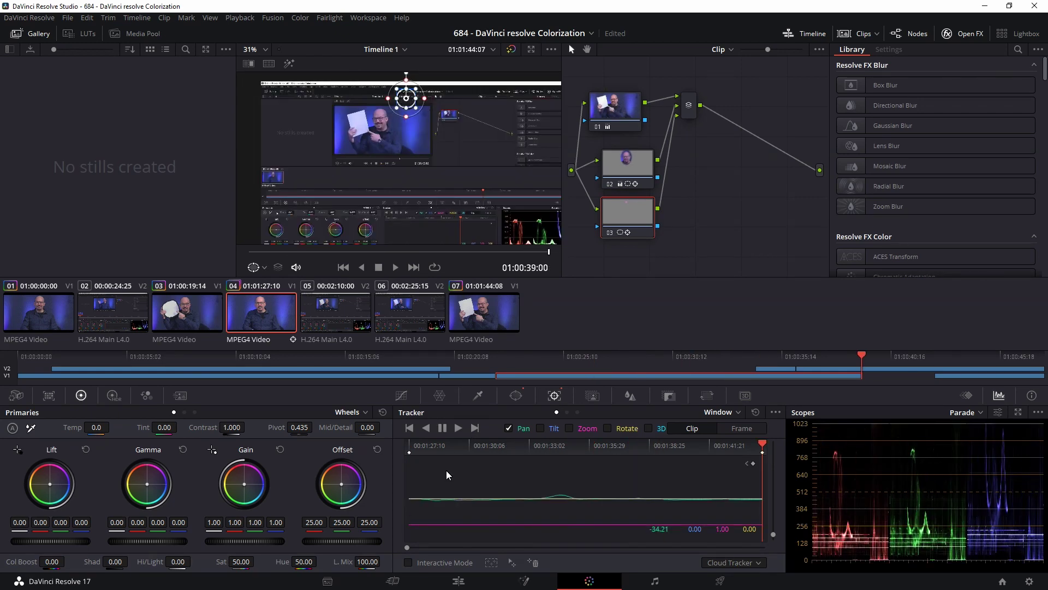
pyautogui.moveTo(409, 447); pyautogui.dragTo(485, 451)
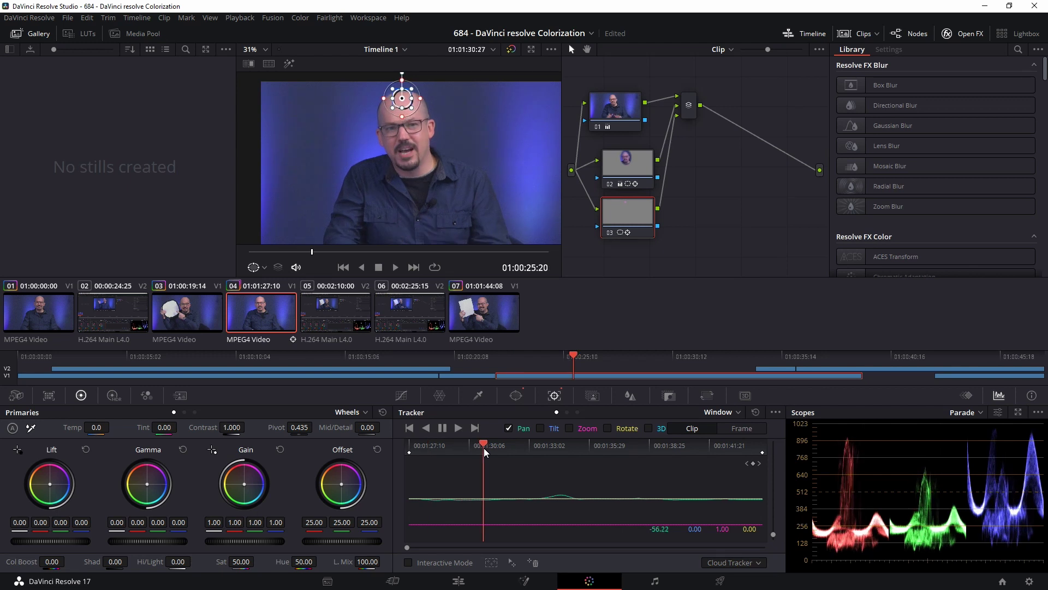
pyautogui.scroll(1, 398, 107)
pyautogui.scroll(2, 399, 107)
pyautogui.scroll(2, 398, 105)
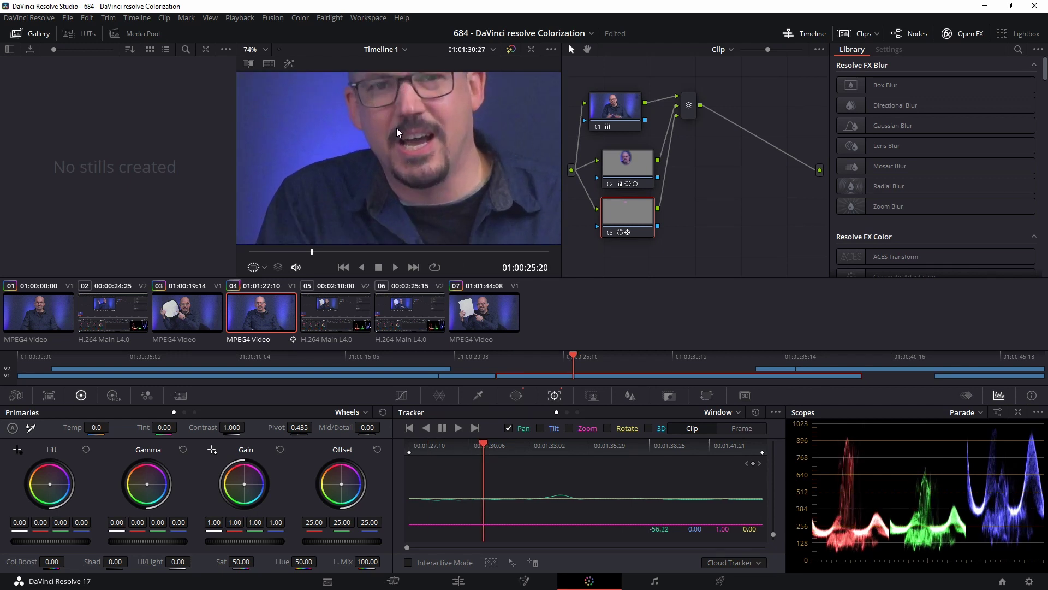
pyautogui.scroll(1, 396, 128)
# - Pause on the forehead spot frame and cut node 03's red gain to 0.74
pyautogui.moveTo(396, 134); pyautogui.dragTo(398, 219)
pyautogui.scroll(1, 398, 219)
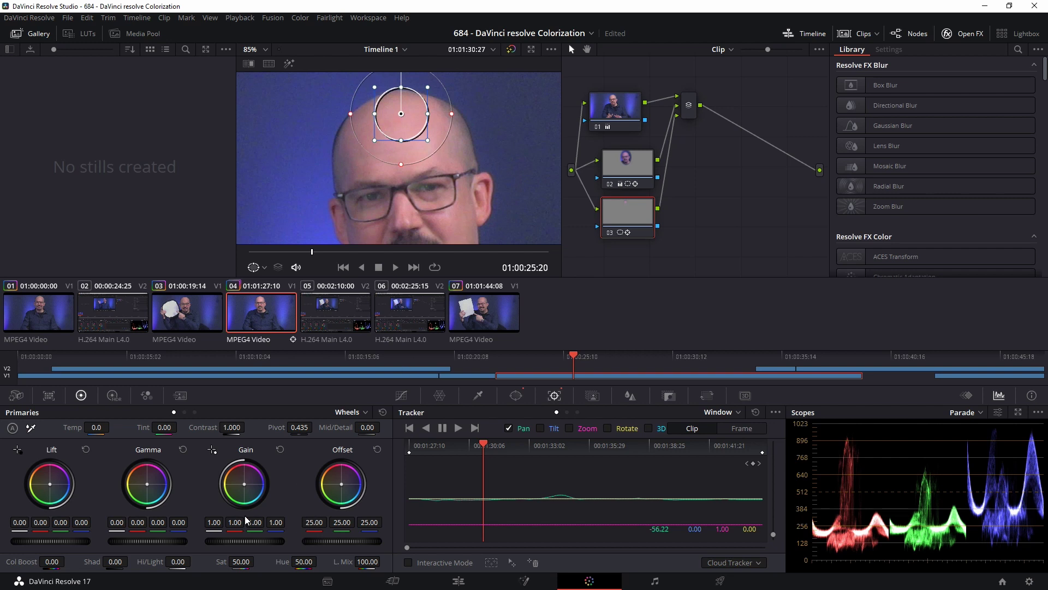
pyautogui.moveTo(237, 525); pyautogui.dragTo(235, 527)
pyautogui.moveTo(199, 531); pyautogui.dragTo(59, 528)
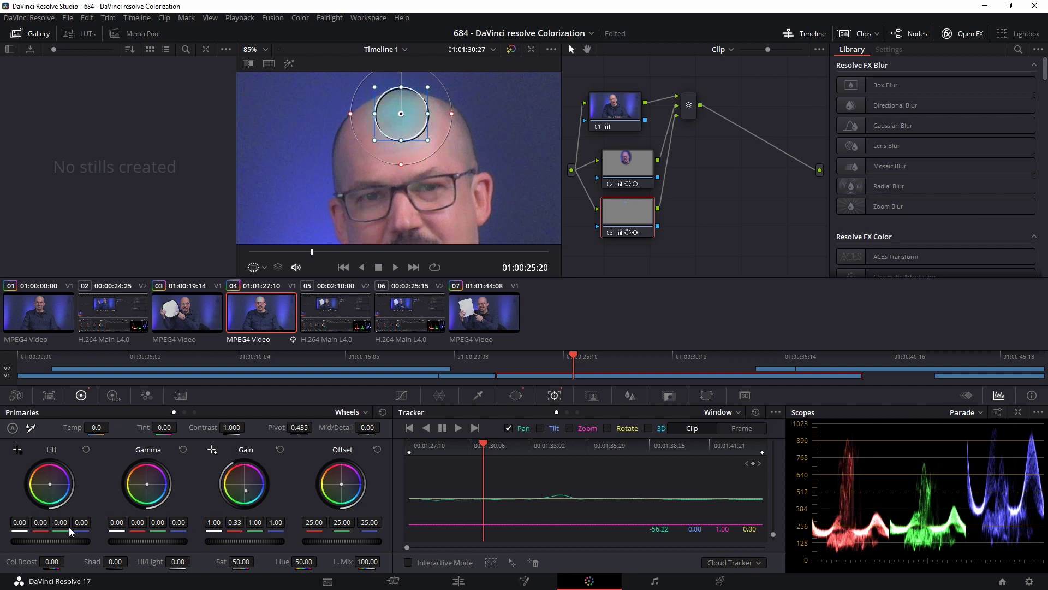
pyautogui.moveTo(71, 531); pyautogui.dragTo(91, 537)
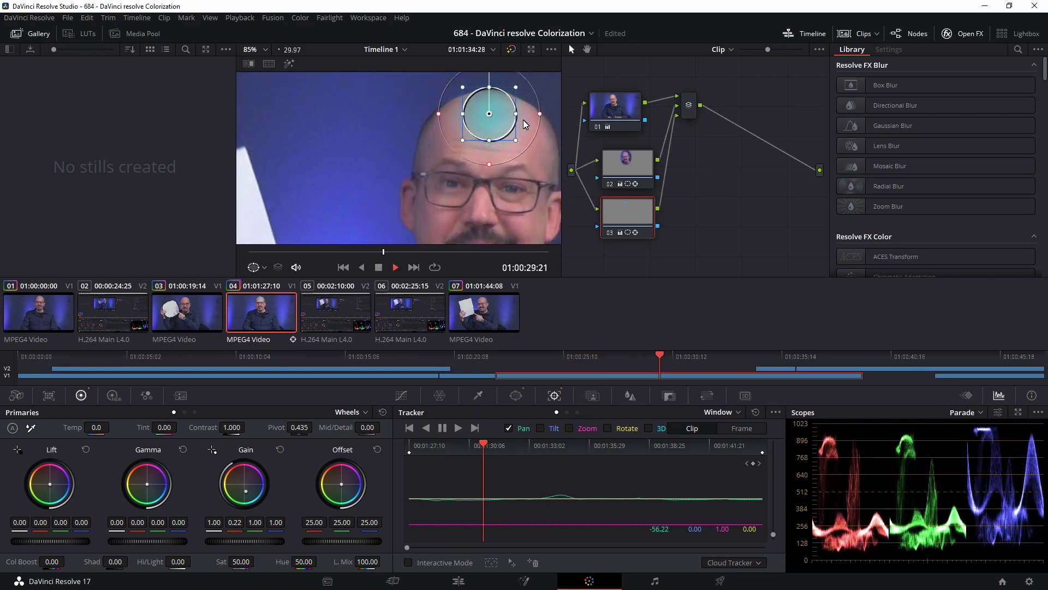
pyautogui.press('space')
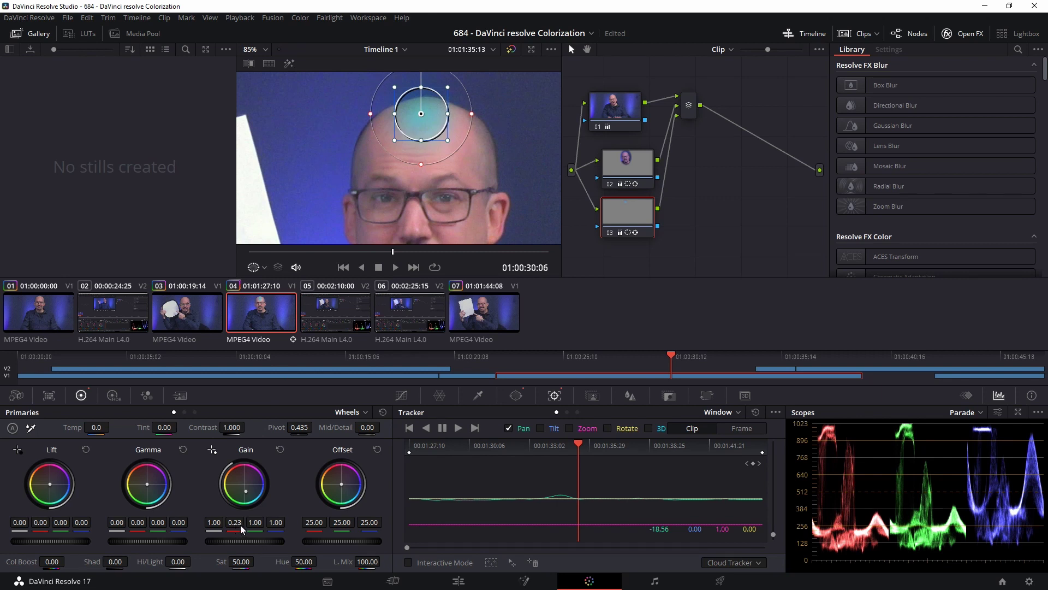
pyautogui.moveTo(240, 525); pyautogui.dragTo(363, 533)
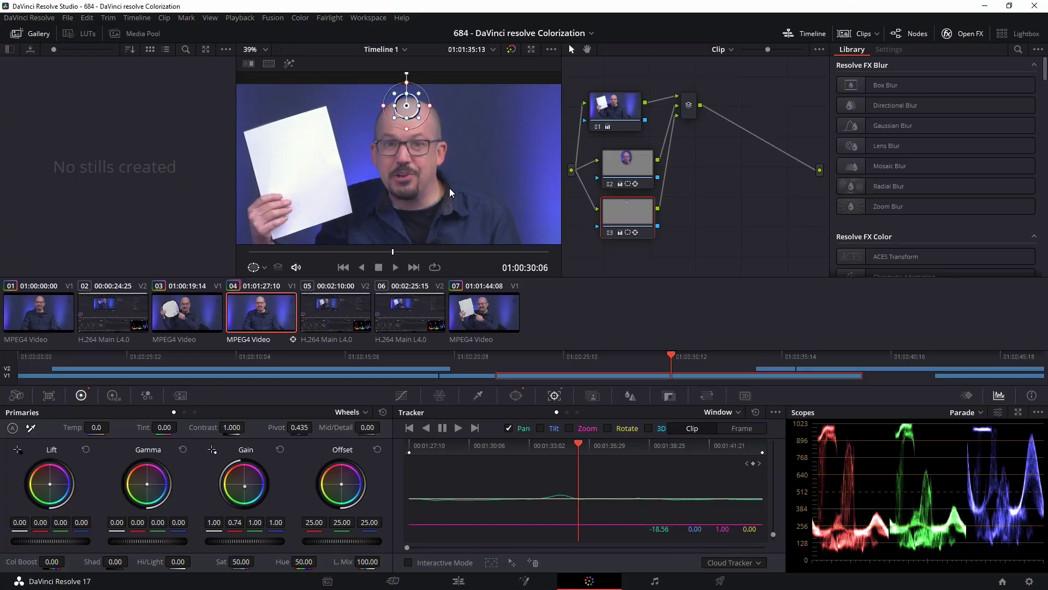
pyautogui.scroll(-1, 451, 152)
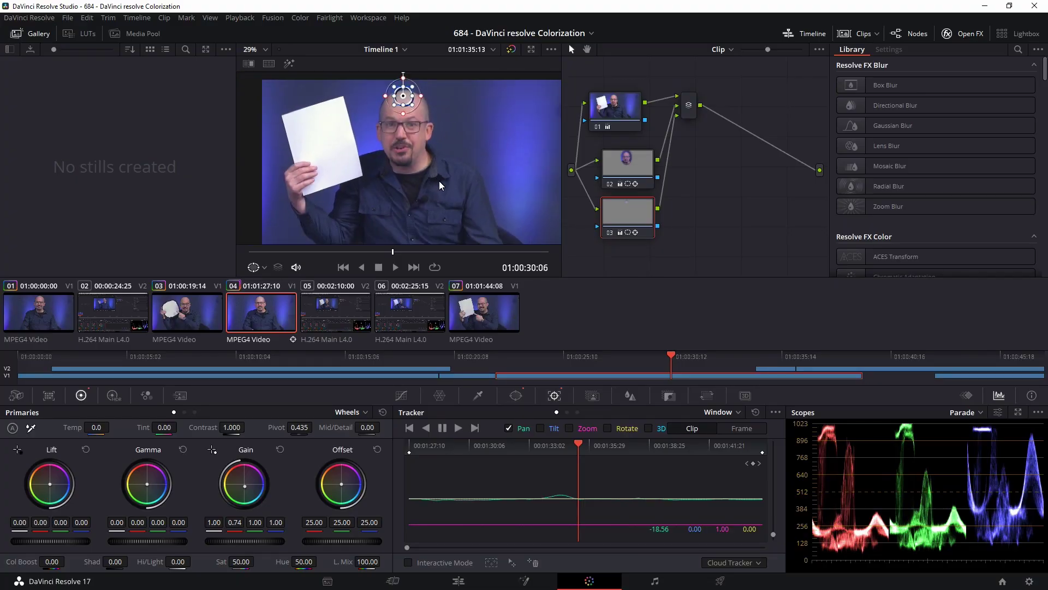
# - Compare nodes 01 and 03, then raise the forehead spot's red gain slightly
pyautogui.click(618, 109)
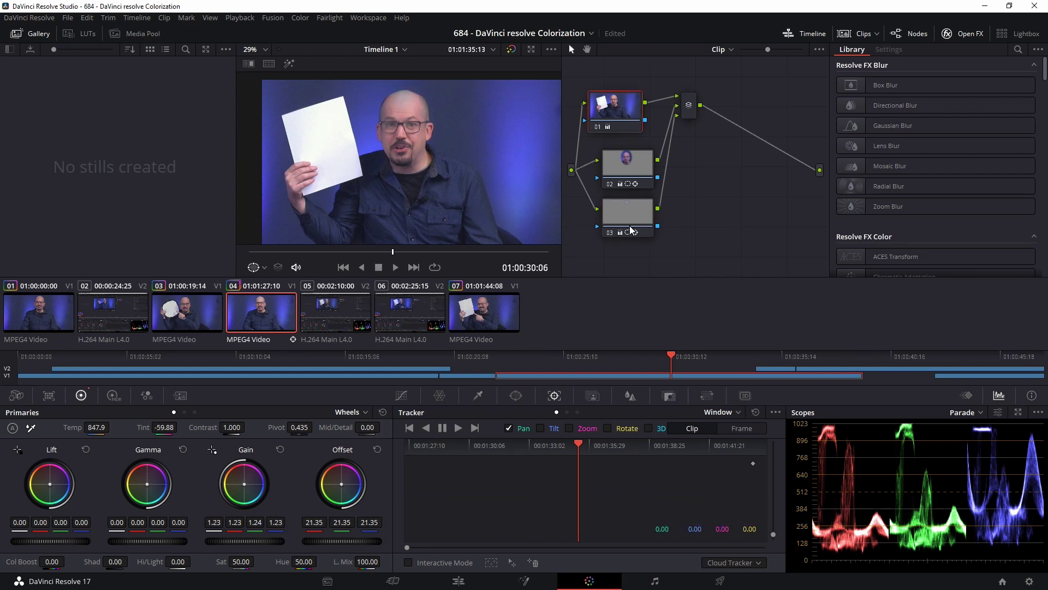
pyautogui.click(624, 210)
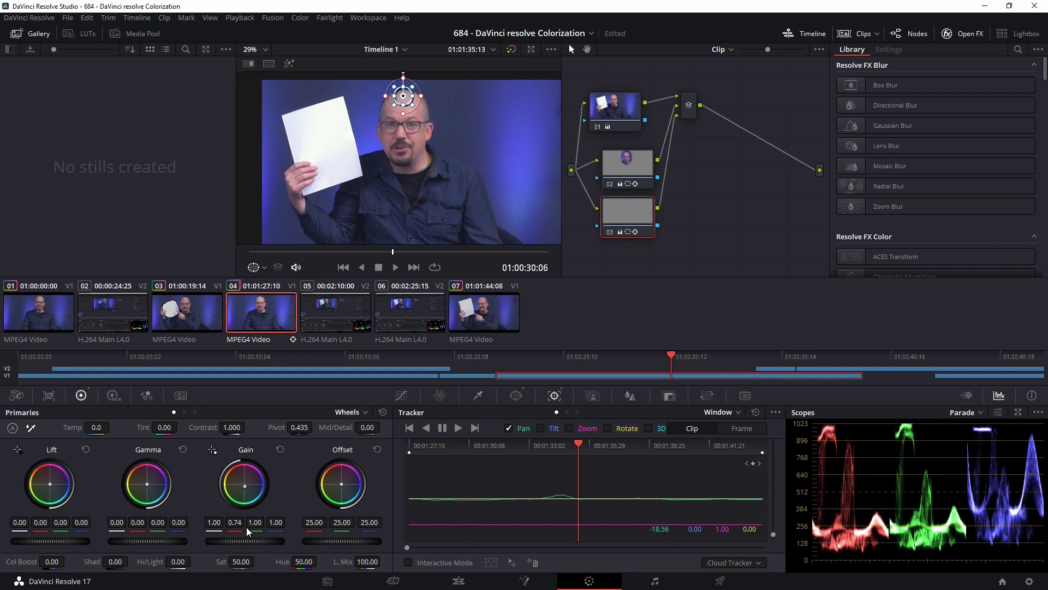
pyautogui.moveTo(252, 527); pyautogui.dragTo(255, 526)
# - Play clip 04 and scrub the playhead back and forth to review the spot fix
pyautogui.click(619, 110)
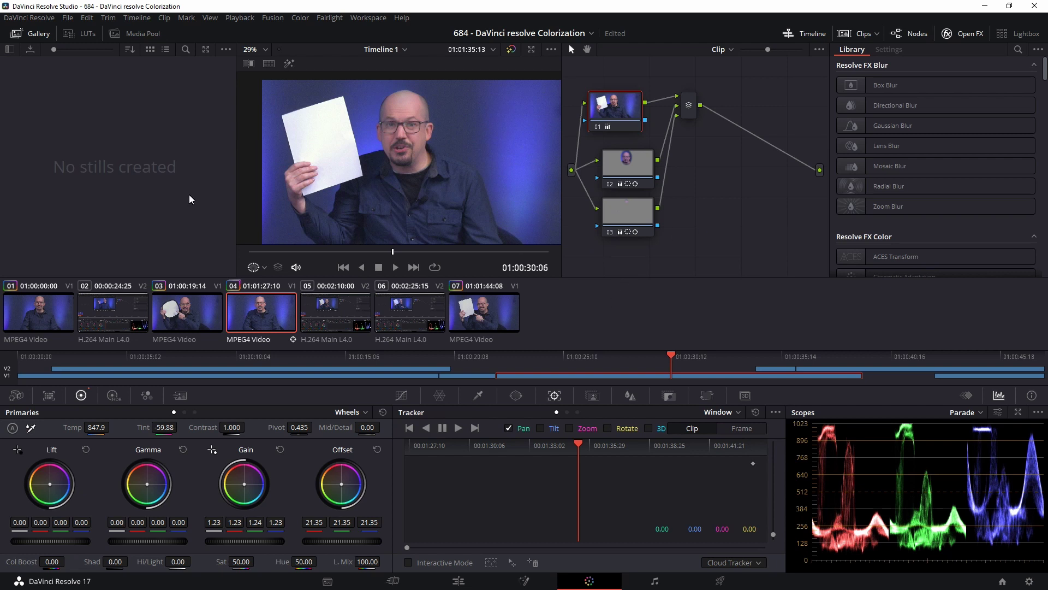
pyautogui.press('space')
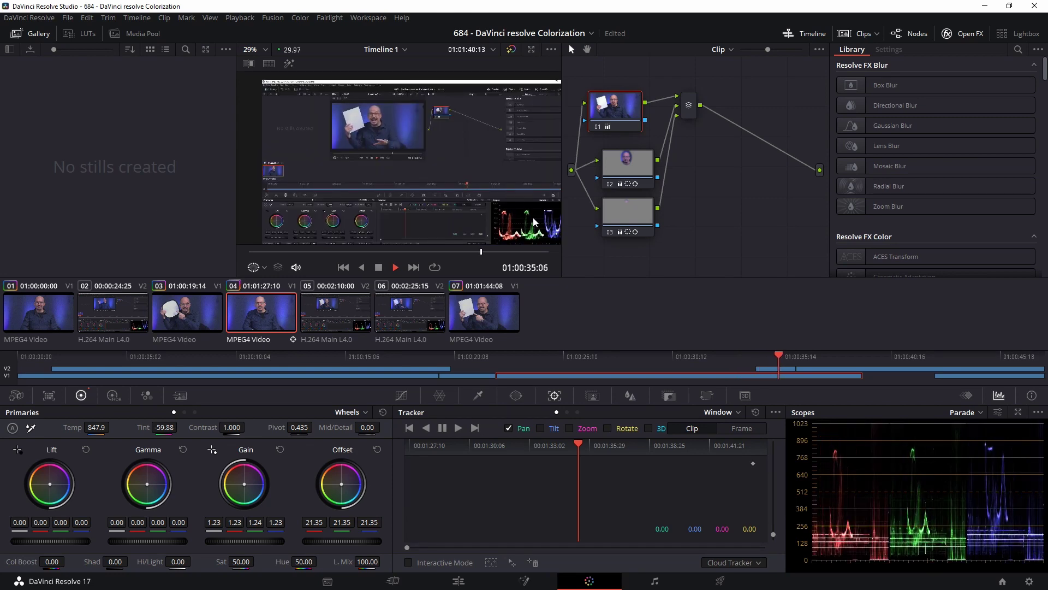
pyautogui.moveTo(508, 450); pyautogui.dragTo(390, 453)
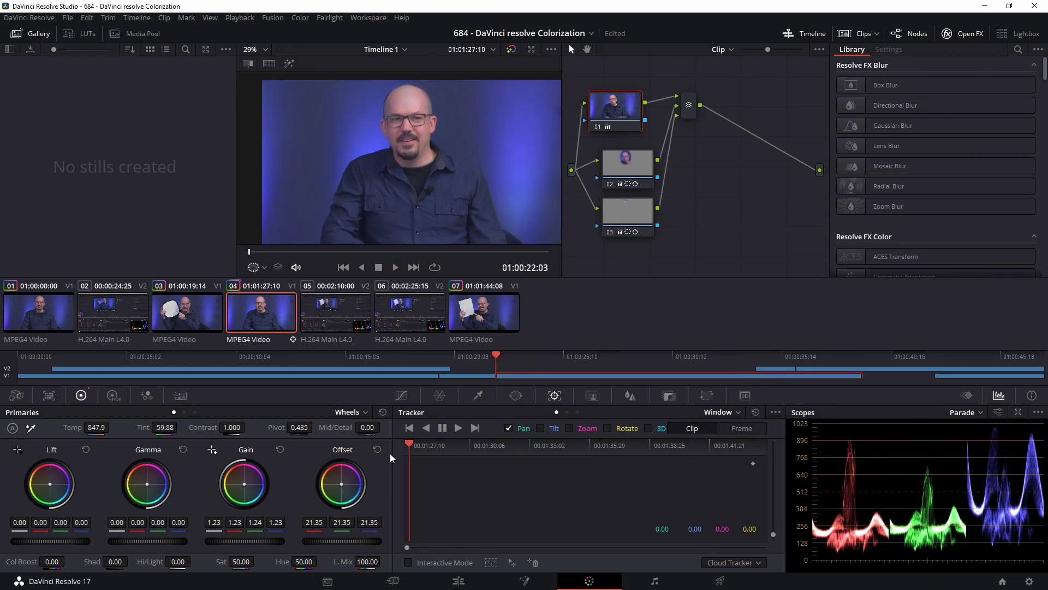
pyautogui.click(514, 460)
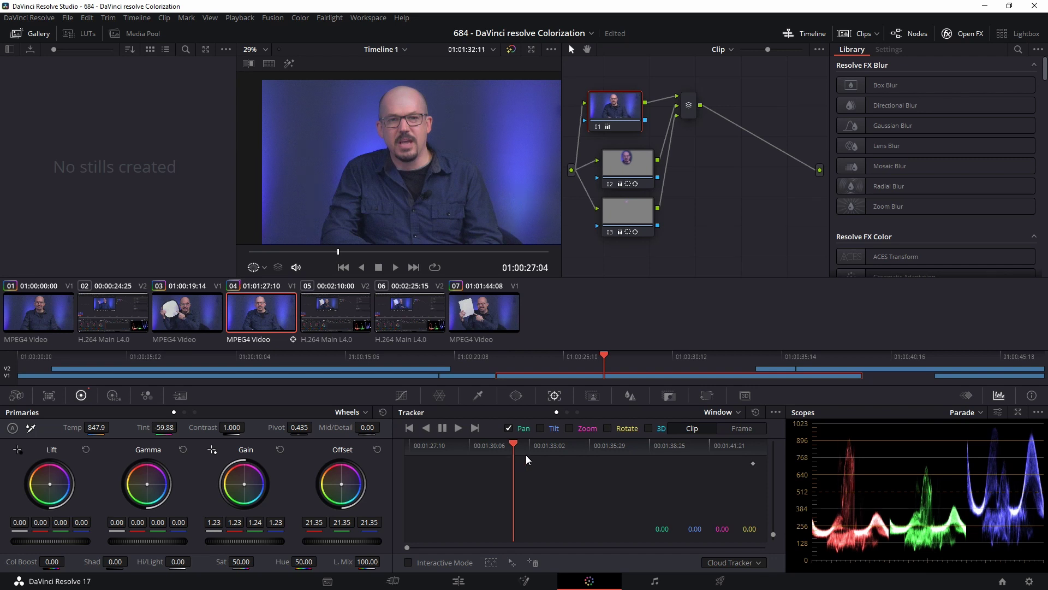
pyautogui.moveTo(430, 455); pyautogui.dragTo(468, 453)
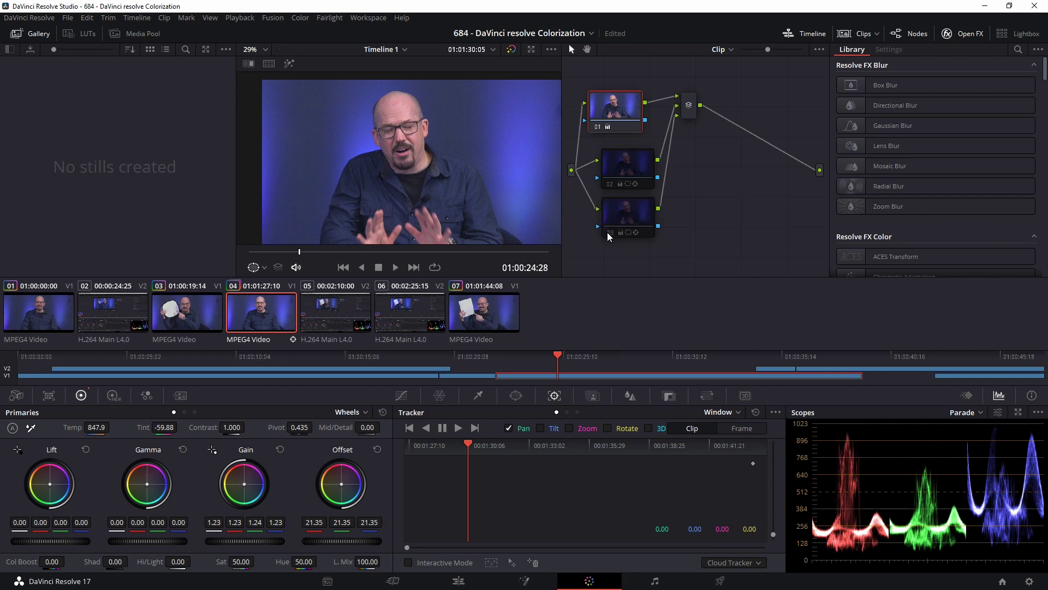
pyautogui.scroll(4, 384, 137)
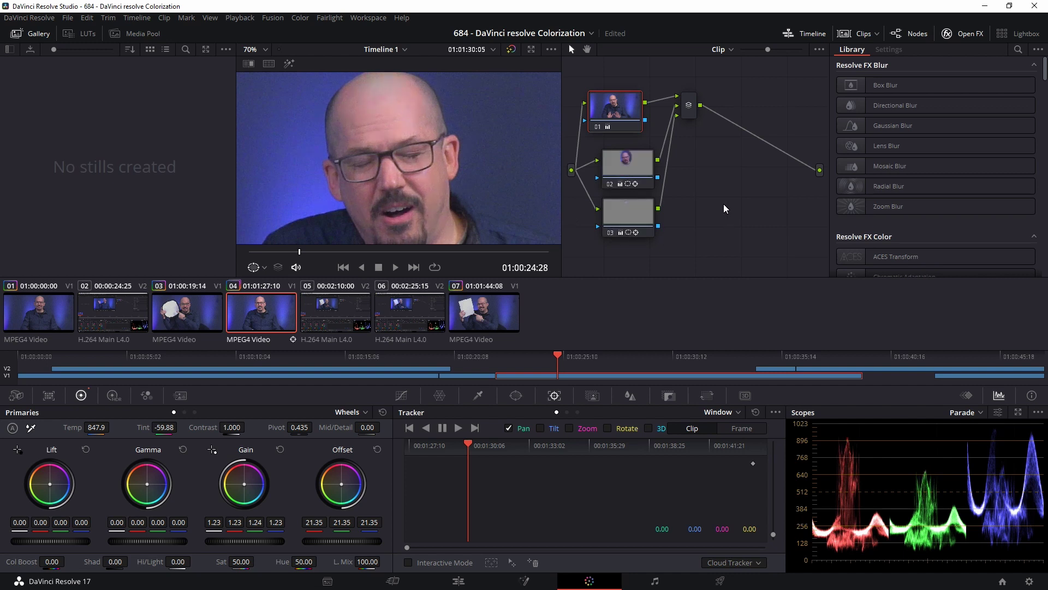
pyautogui.scroll(-1, 415, 170)
pyautogui.scroll(-2, 421, 172)
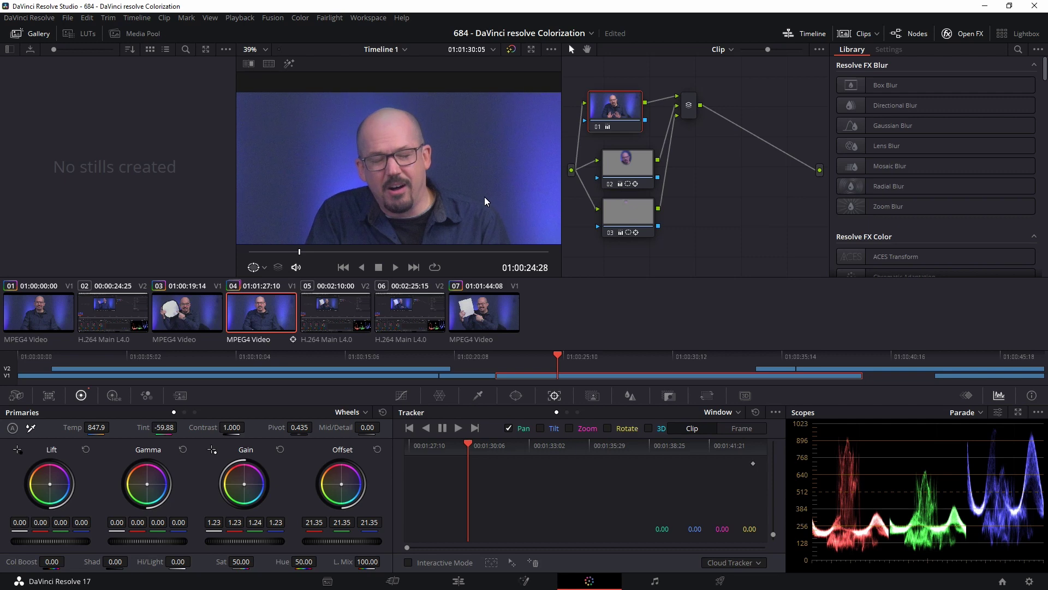
pyautogui.scroll(-1, 485, 197)
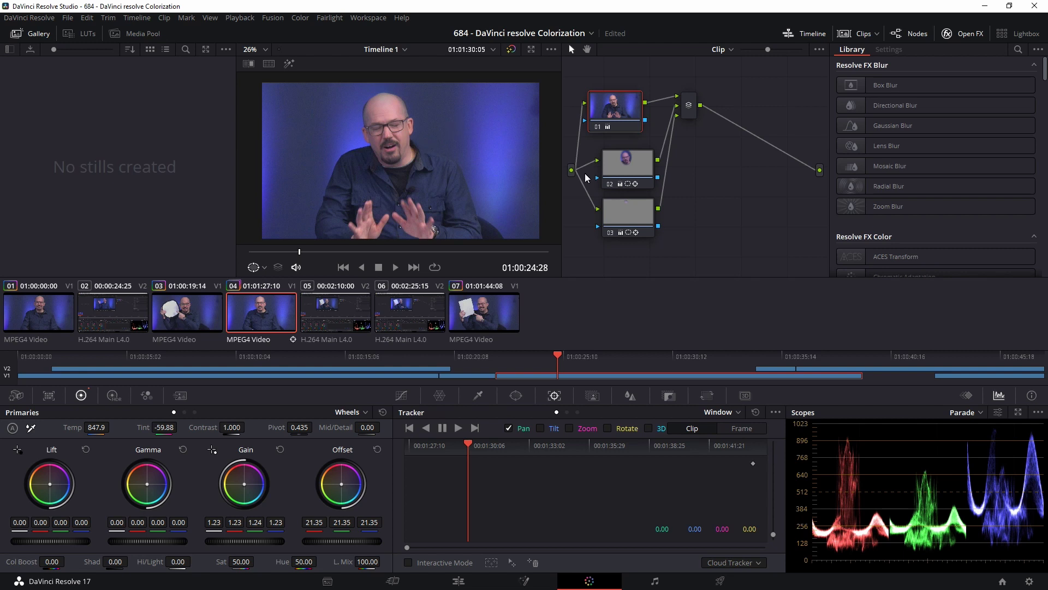
# - Add a new fourth correction node to the node graph
pyautogui.hotkey('alt', 'l')
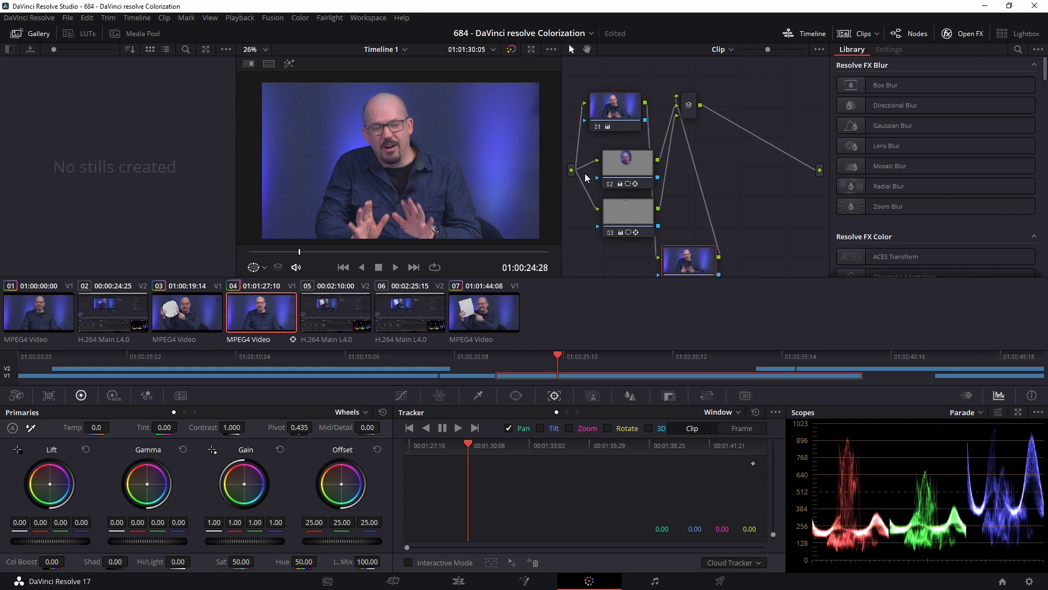
# - Place node 04 after node 01 with the mixer at the right, and show window settings
pyautogui.moveTo(695, 271); pyautogui.dragTo(701, 162)
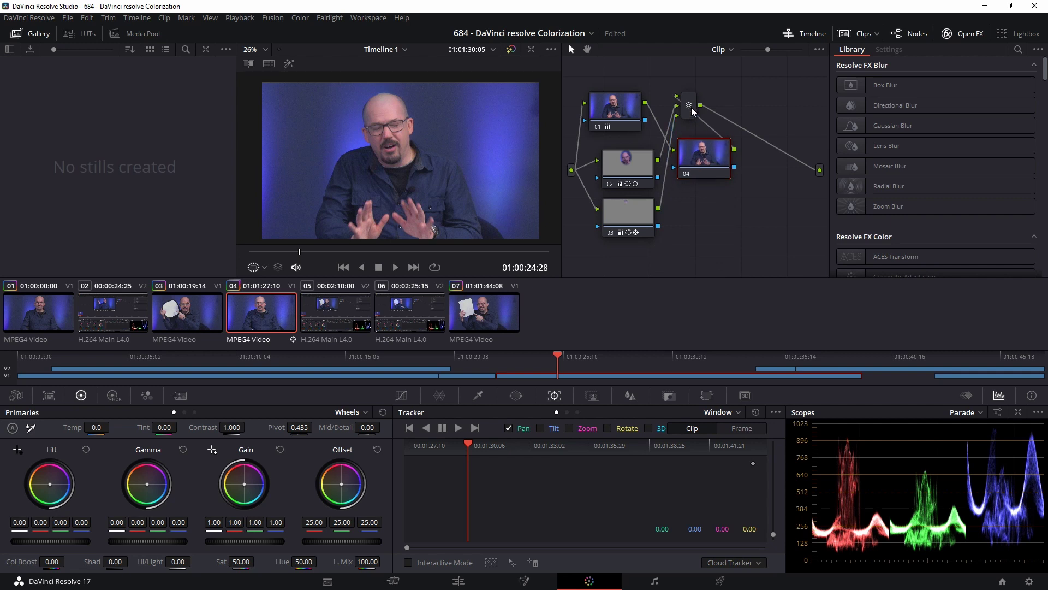
pyautogui.moveTo(688, 105)
pyautogui.mouseDown()
pyautogui.moveTo(819, 129)
pyautogui.moveTo(810, 184)
pyautogui.mouseUp()
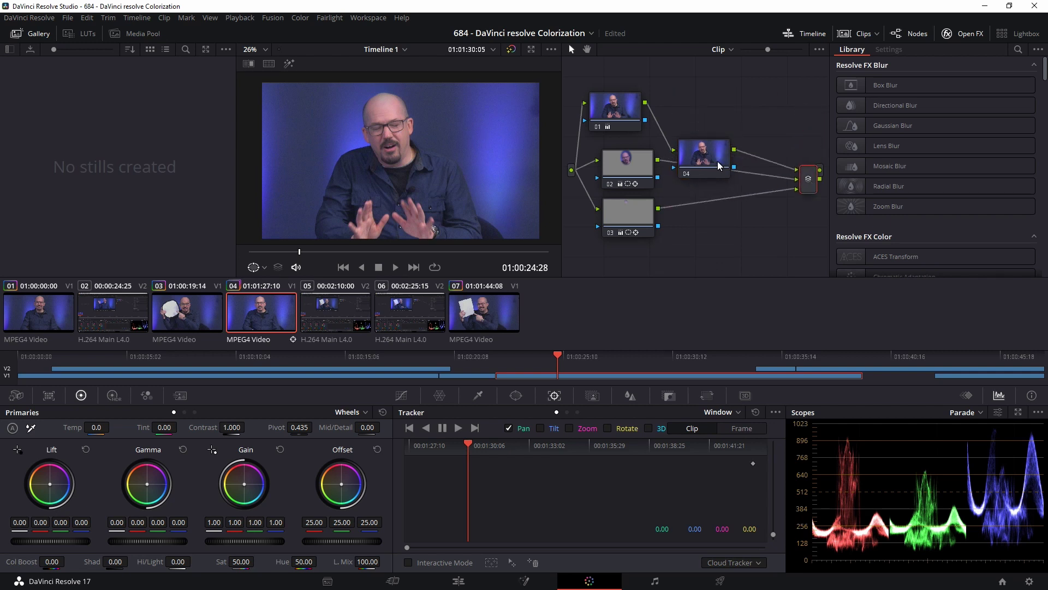
pyautogui.moveTo(715, 160); pyautogui.dragTo(754, 114)
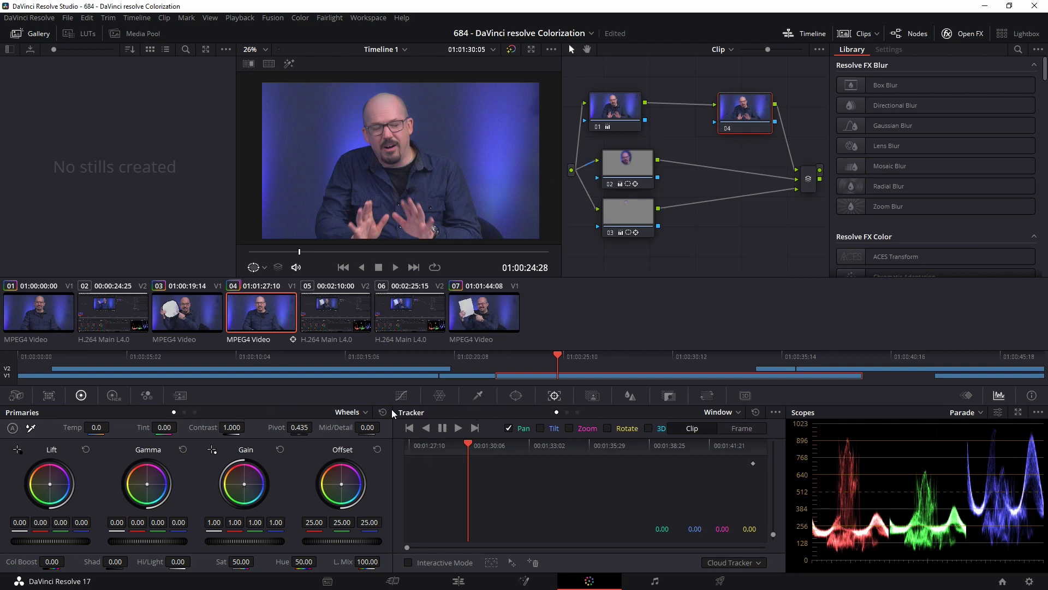
pyautogui.click(517, 397)
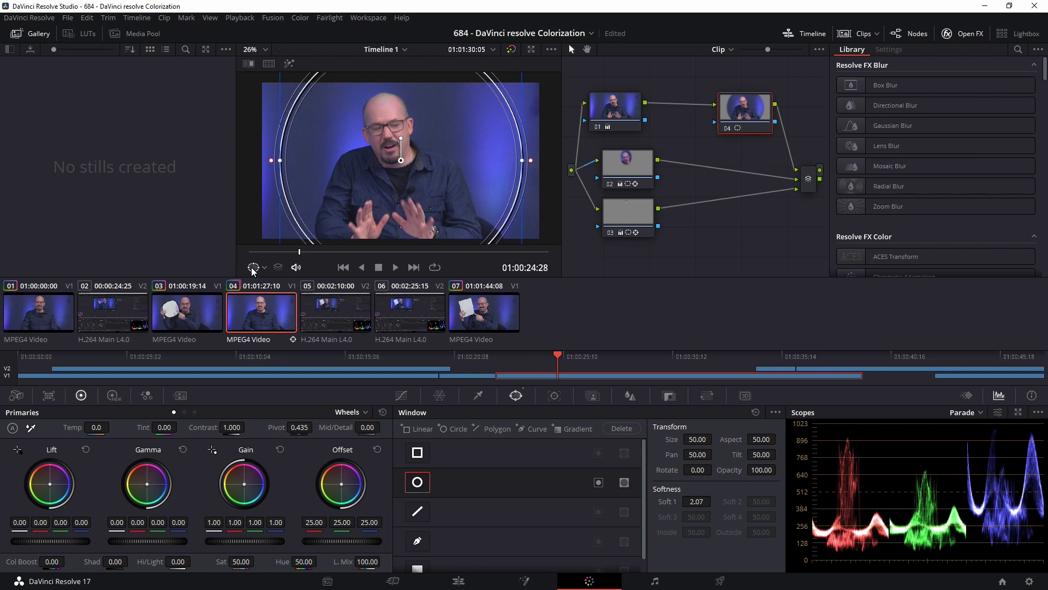
# - Soften and enlarge node 04's circle window past the frame, and lower gain to 0.29
pyautogui.moveTo(266, 168); pyautogui.dragTo(296, 175)
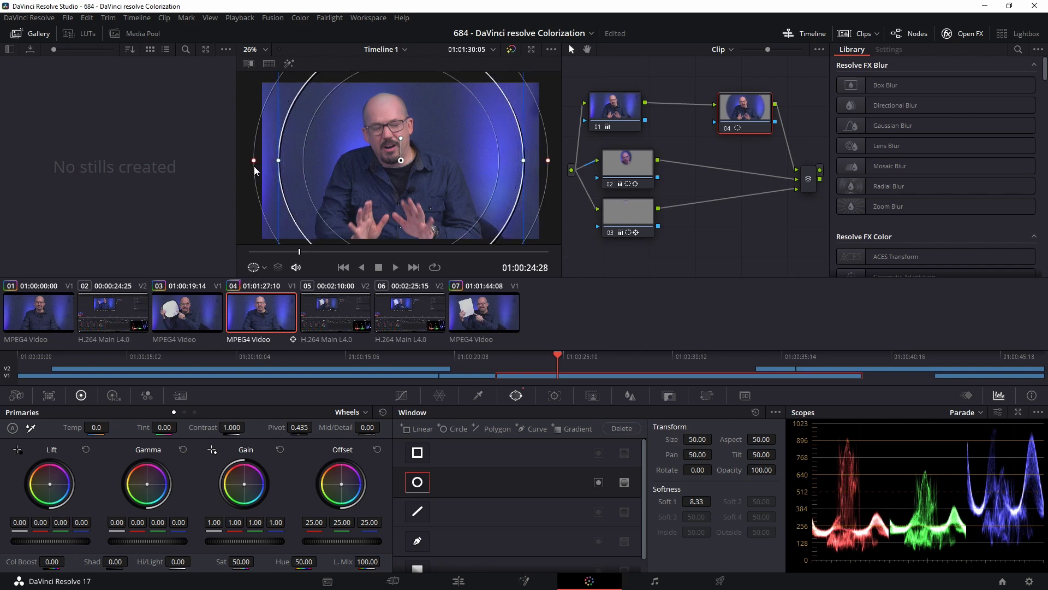
pyautogui.scroll(-2, 296, 174)
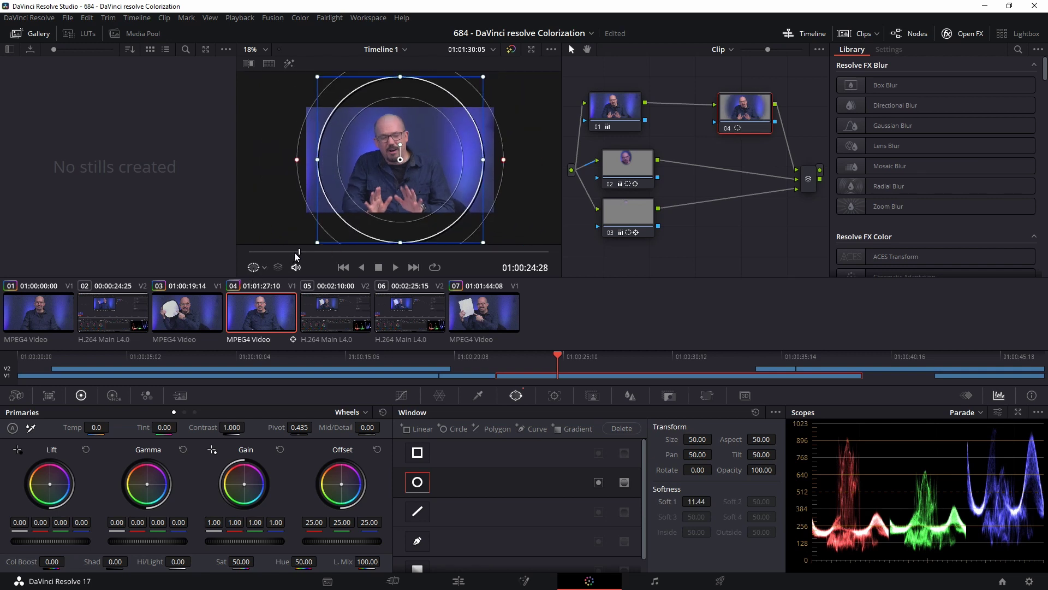
pyautogui.moveTo(317, 242); pyautogui.dragTo(303, 258)
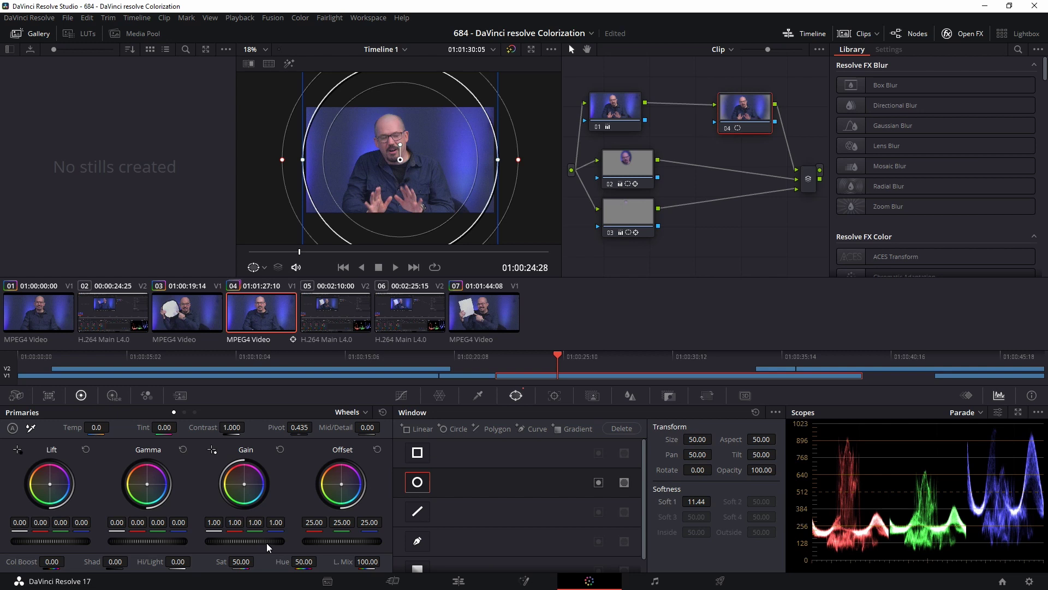
pyautogui.moveTo(258, 548); pyautogui.dragTo(113, 542)
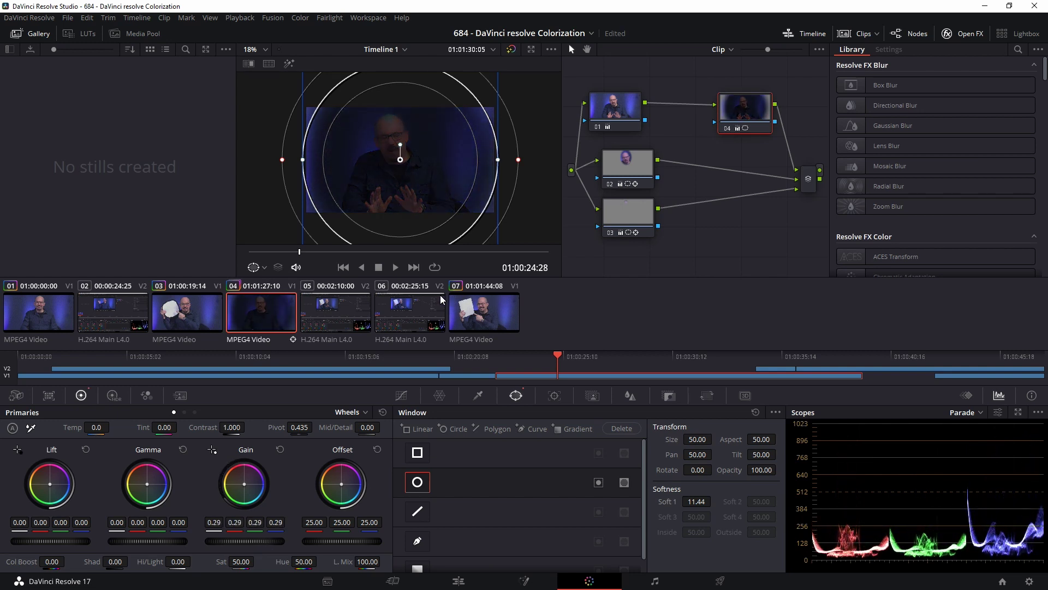
# - Invert node 04's circle window so only the edges darken, then select node 01
pyautogui.click(599, 482)
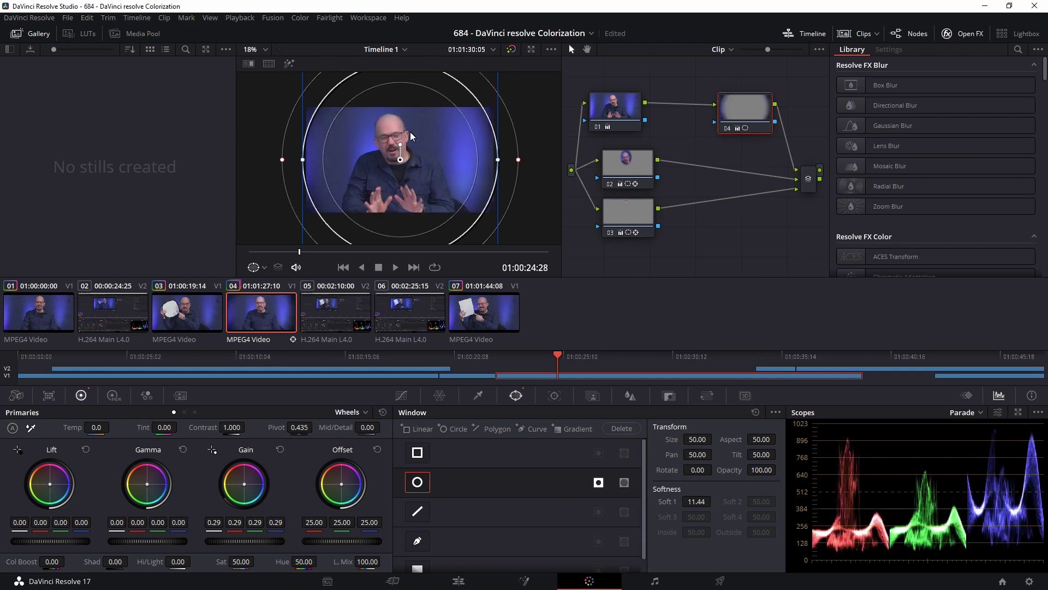
pyautogui.click(625, 114)
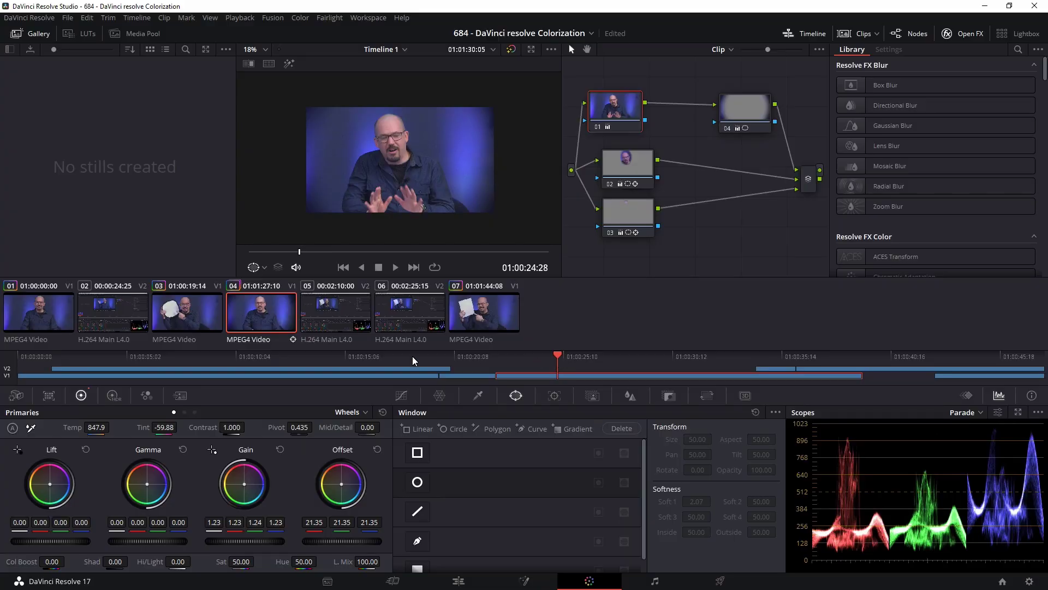
pyautogui.moveTo(303, 263); pyautogui.dragTo(202, 256)
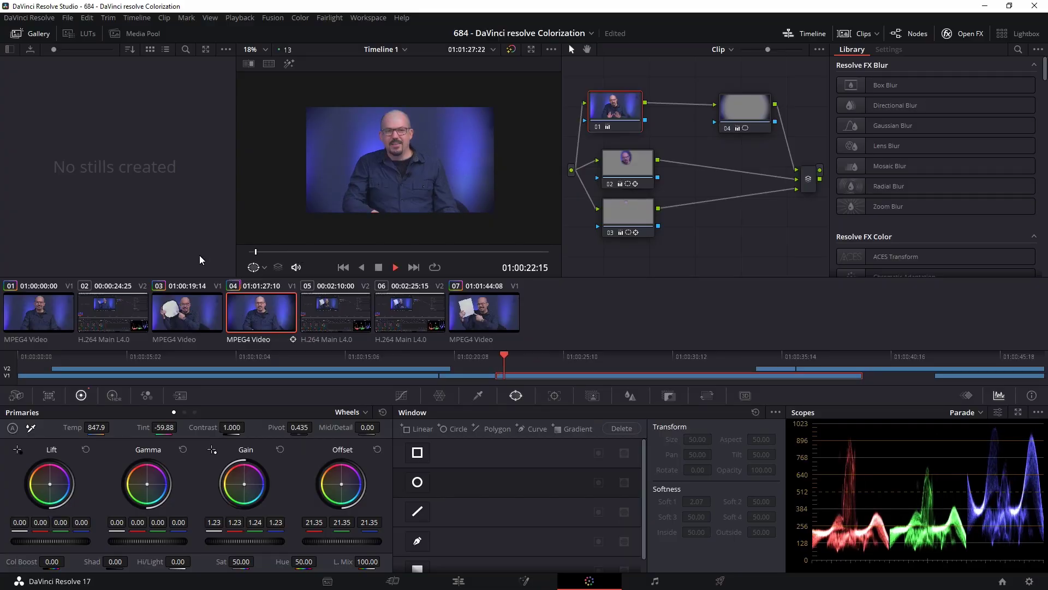